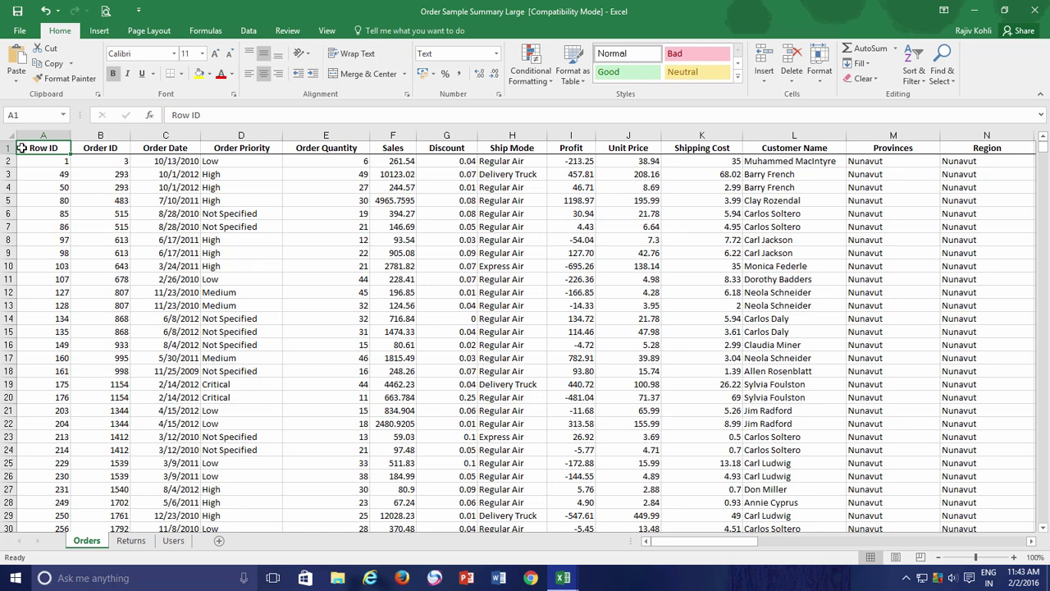
- Select the Discount, Profit and Unit Price columns, then clear the selection
{"action": "left_click", "coordinate": [451, 135]}
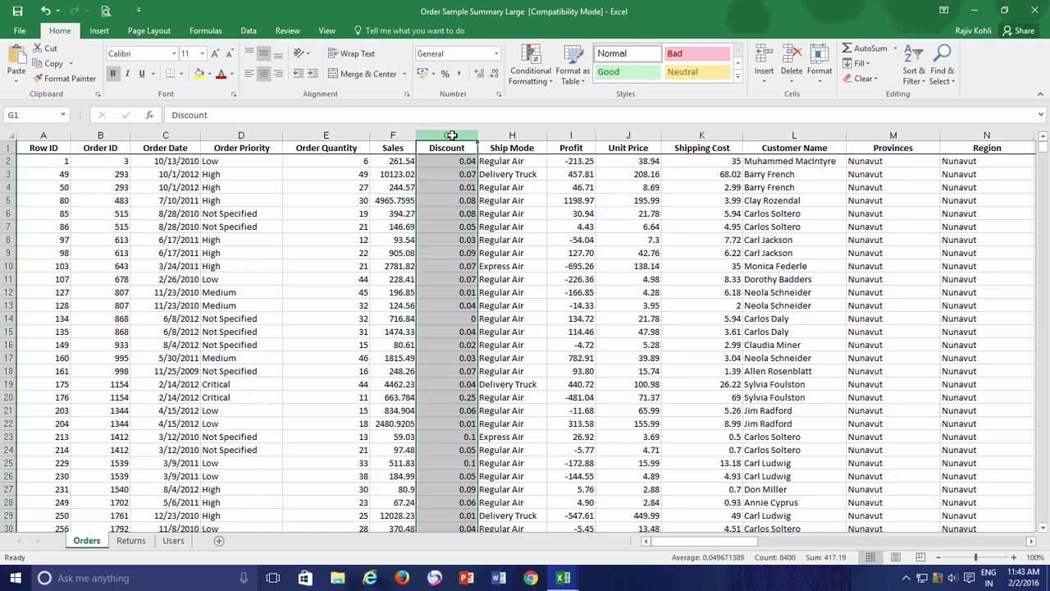
{"action": "left_click_drag", "start_coordinate": [571, 135], "coordinate": [619, 135]}
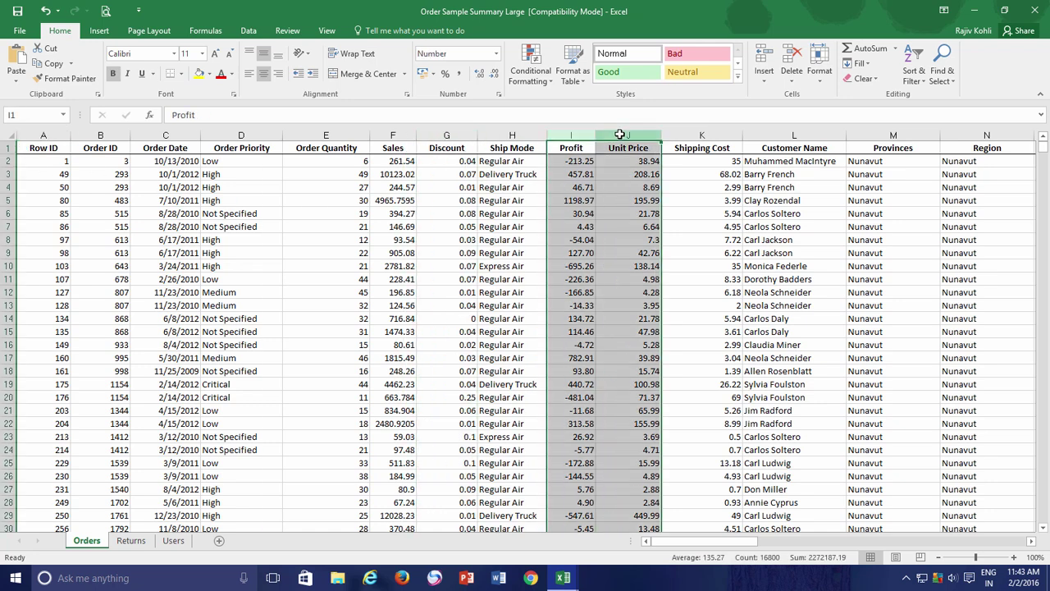
{"action": "left_click", "coordinate": [437, 148]}
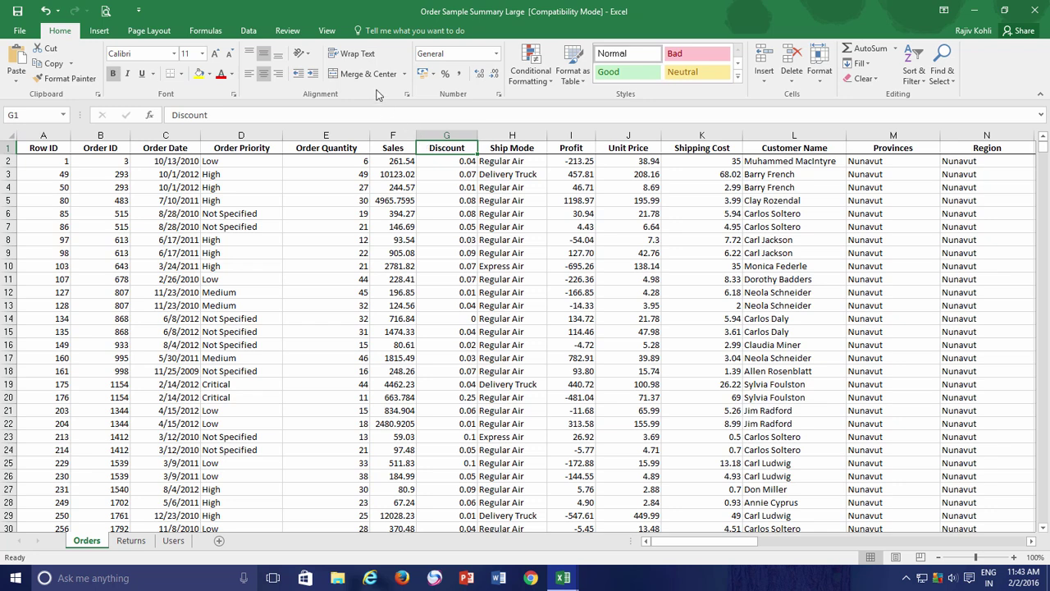
- Add a custom view named 'Full View' and confirm it appears in the Custom Views list
{"action": "left_click", "coordinate": [326, 32]}
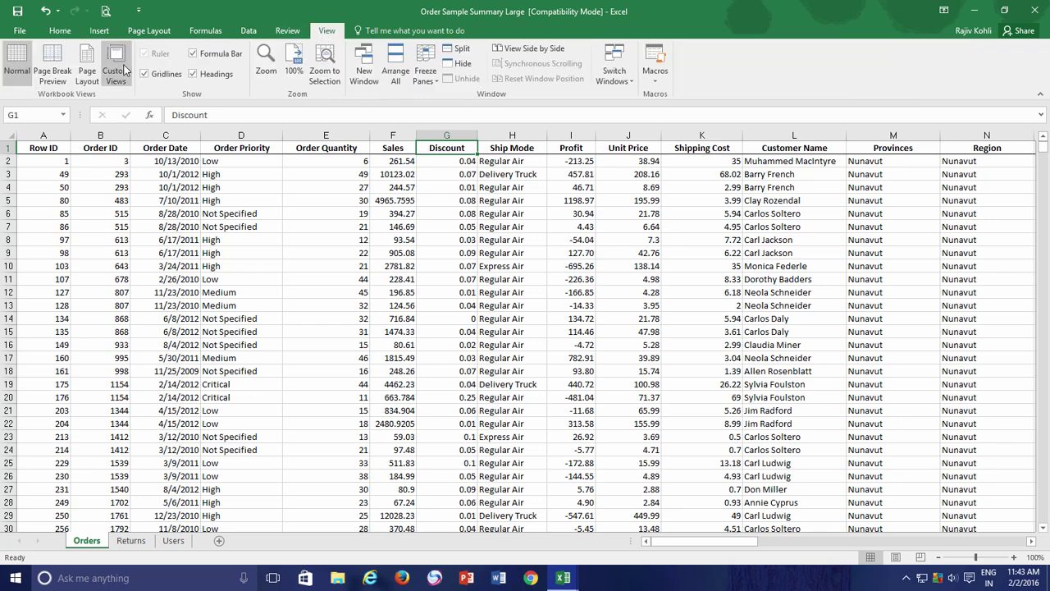
{"action": "left_click", "coordinate": [116, 70]}
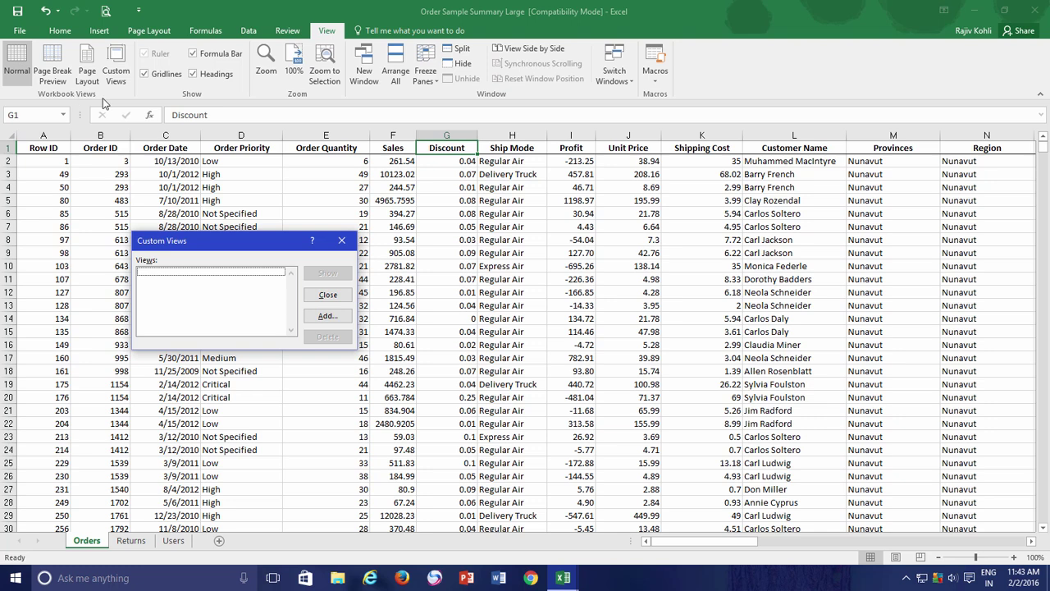
{"action": "left_click", "coordinate": [325, 317]}
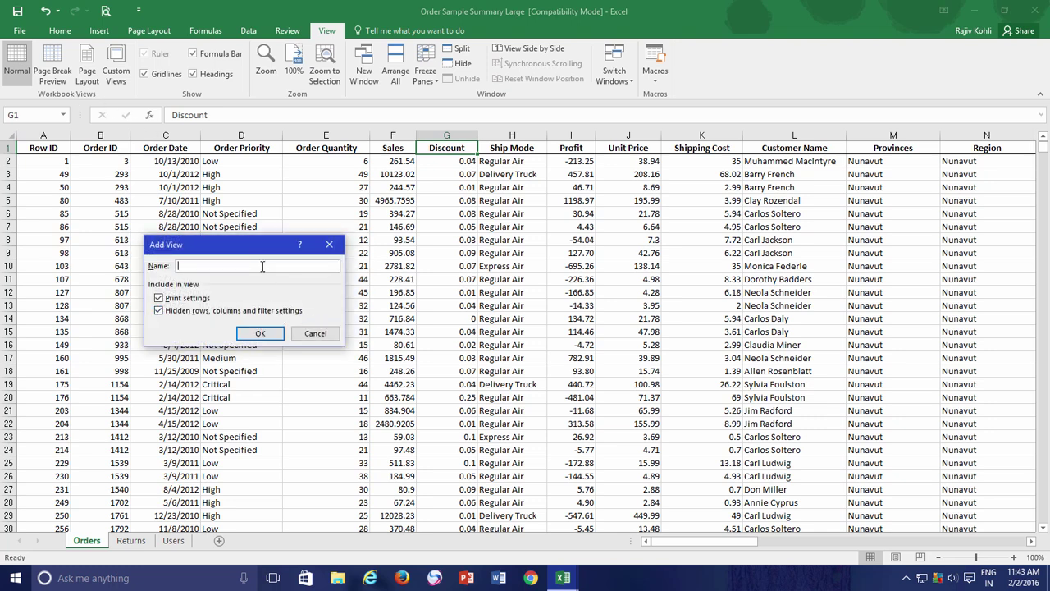
{"action": "type", "text": "Full View"}
{"action": "left_click", "coordinate": [259, 333]}
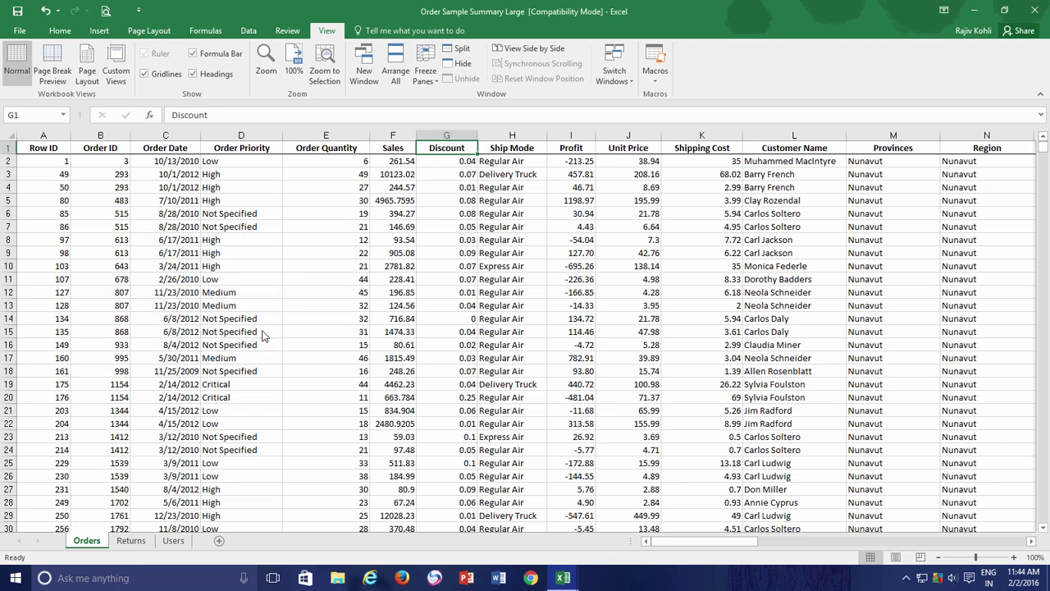
{"action": "left_click", "coordinate": [116, 65]}
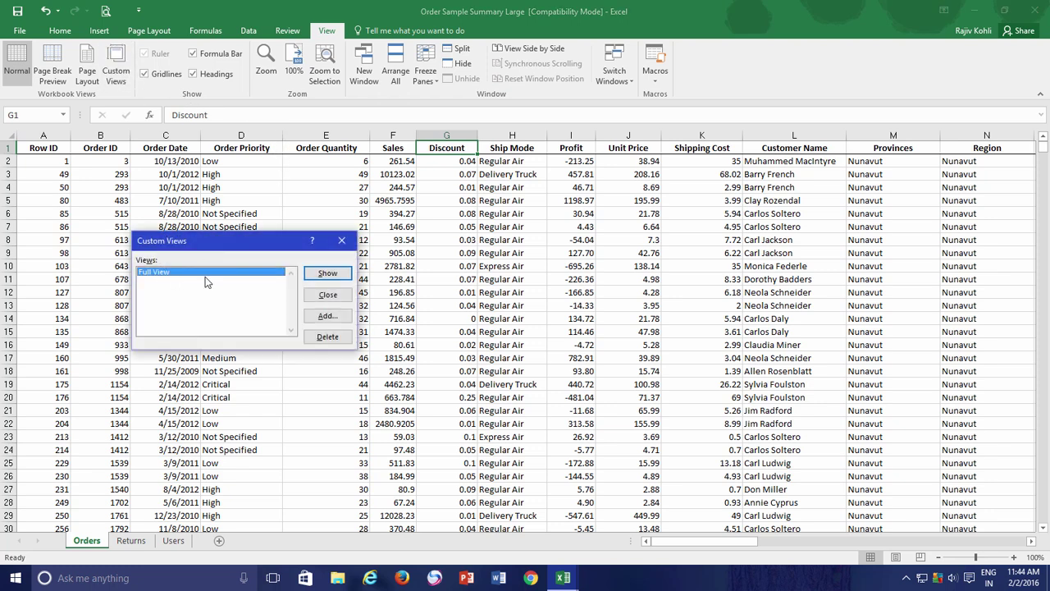
{"action": "left_click", "coordinate": [328, 295]}
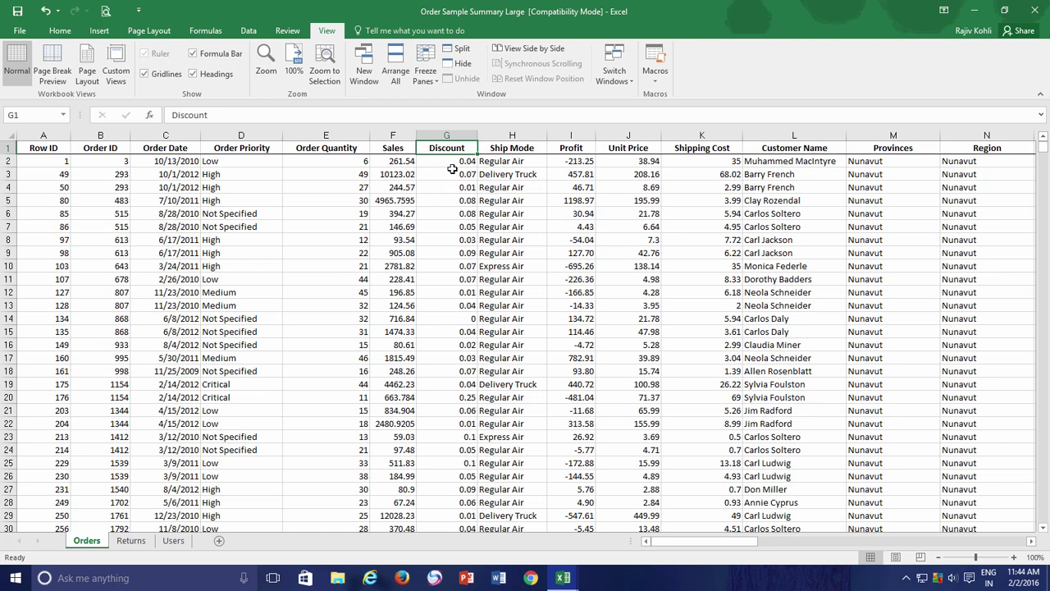
- Hide the Discount, Profit and Unit Price columns
{"action": "left_click", "coordinate": [465, 135]}
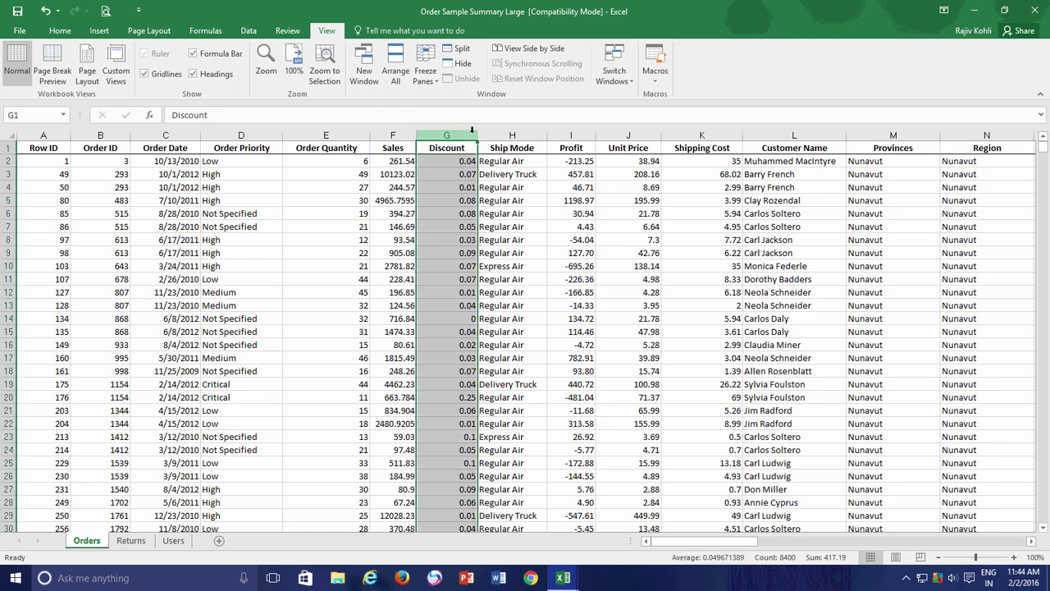
{"action": "left_click", "coordinate": [570, 134], "text": "ctrl"}
{"action": "left_click", "coordinate": [626, 134], "text": "ctrl"}
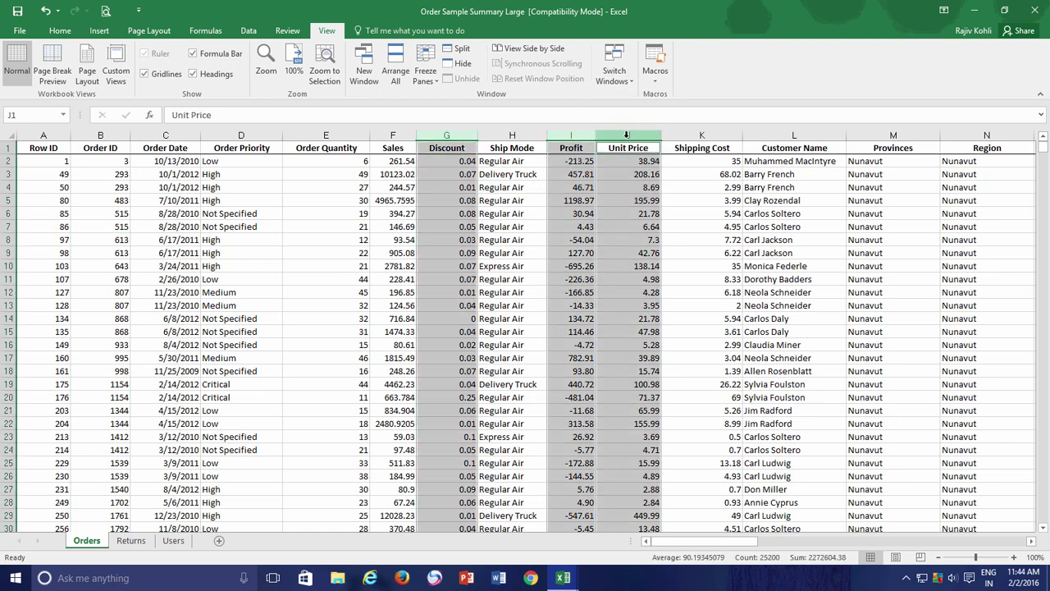
{"action": "right_click", "coordinate": [628, 138]}
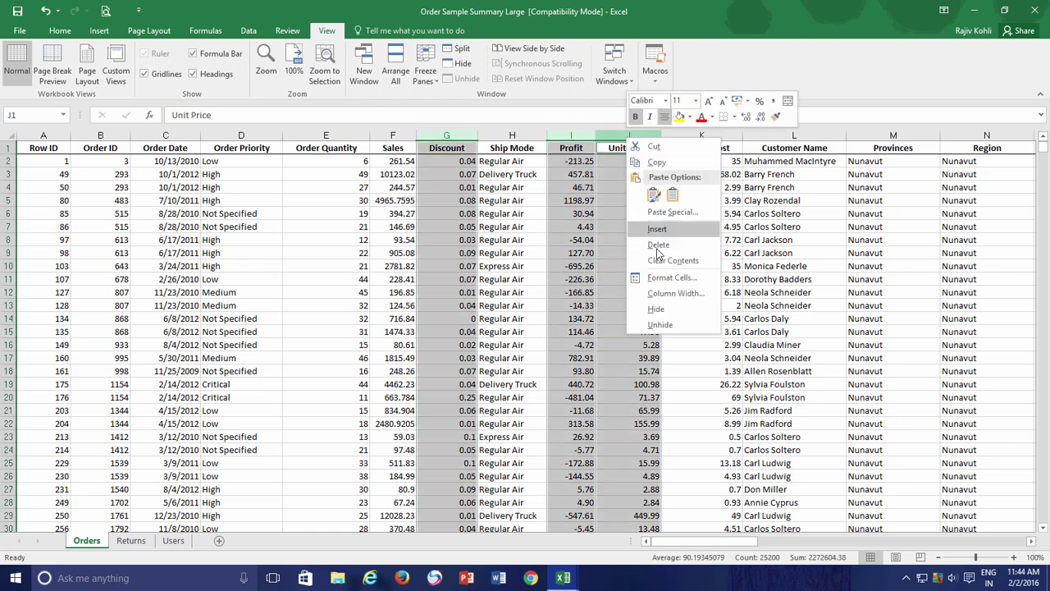
{"action": "left_click", "coordinate": [657, 309]}
{"action": "left_click", "coordinate": [451, 148]}
- Save the hidden-column layout as the custom view 'No Profit'
{"action": "left_click", "coordinate": [115, 65]}
{"action": "left_click", "coordinate": [328, 300]}
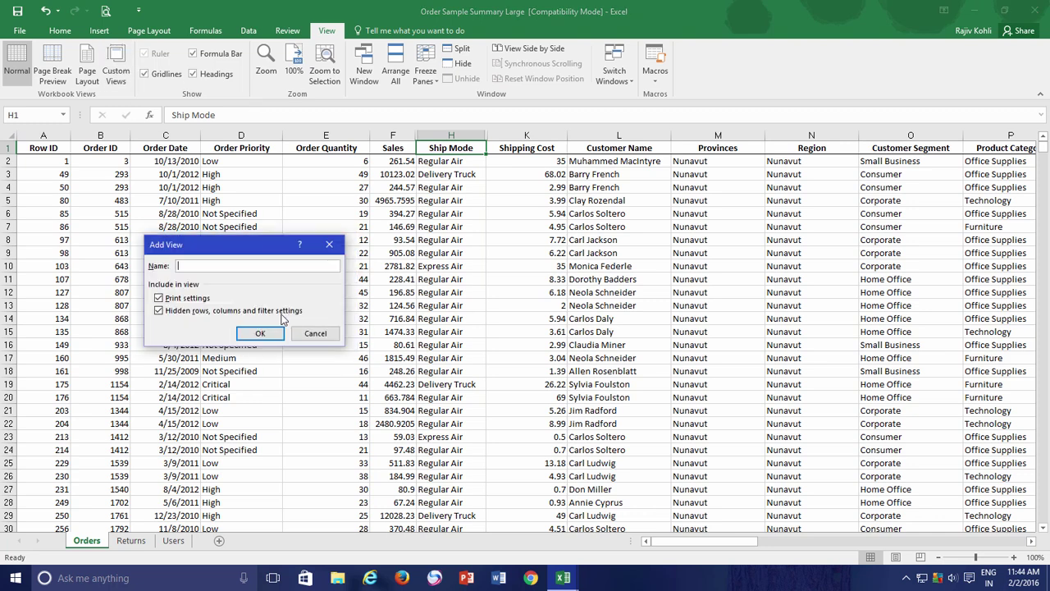
{"action": "type", "text": "No Profit"}
{"action": "left_click", "coordinate": [270, 334]}
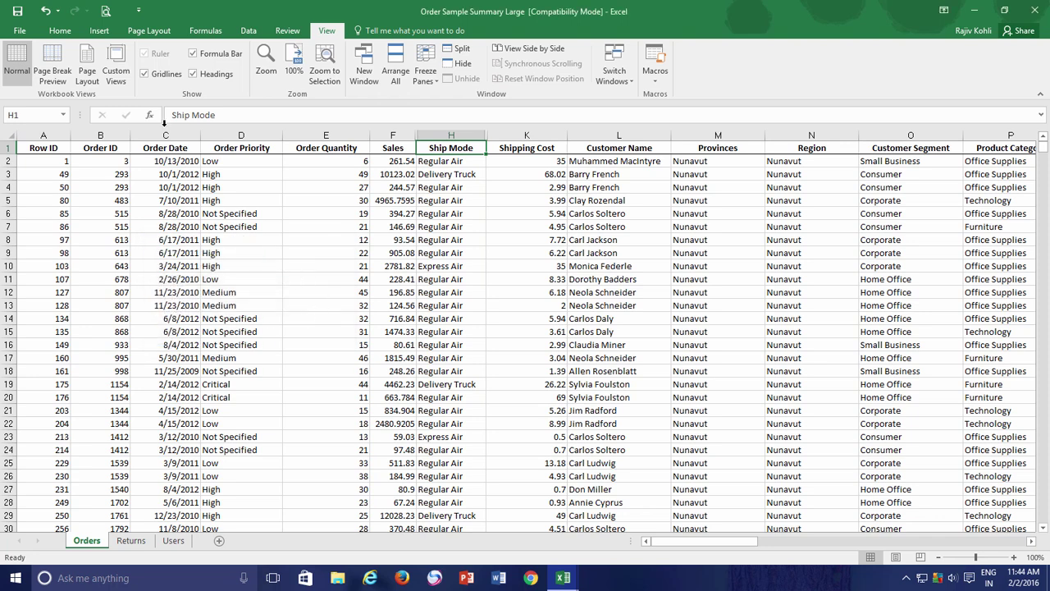
- Switch between Full View and No Profit, ending with Full View applied
{"action": "left_click", "coordinate": [116, 66]}
{"action": "left_click", "coordinate": [328, 272]}
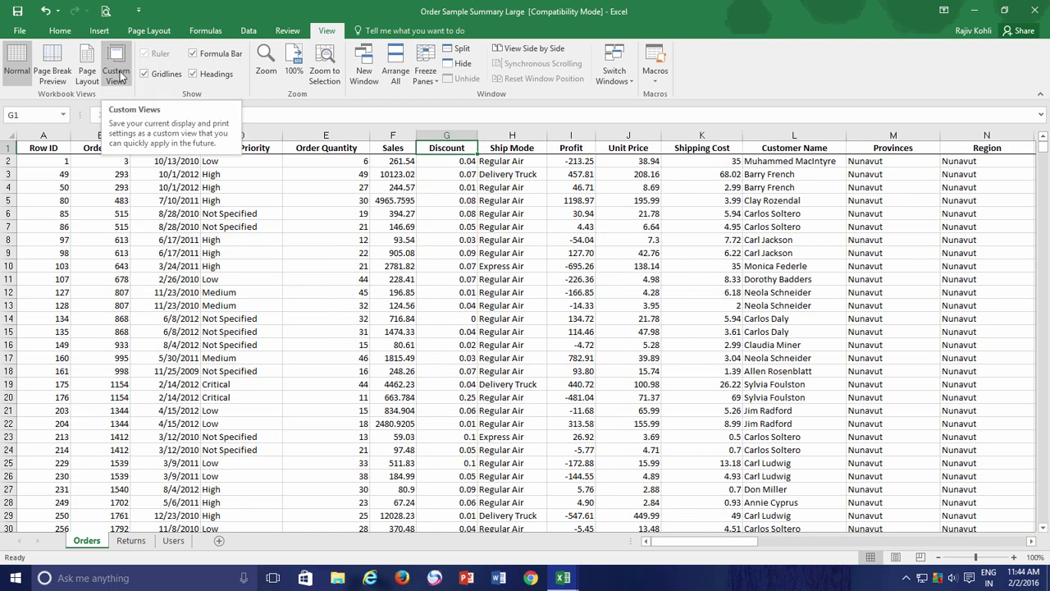
{"action": "left_click", "coordinate": [116, 72]}
{"action": "left_click", "coordinate": [160, 280]}
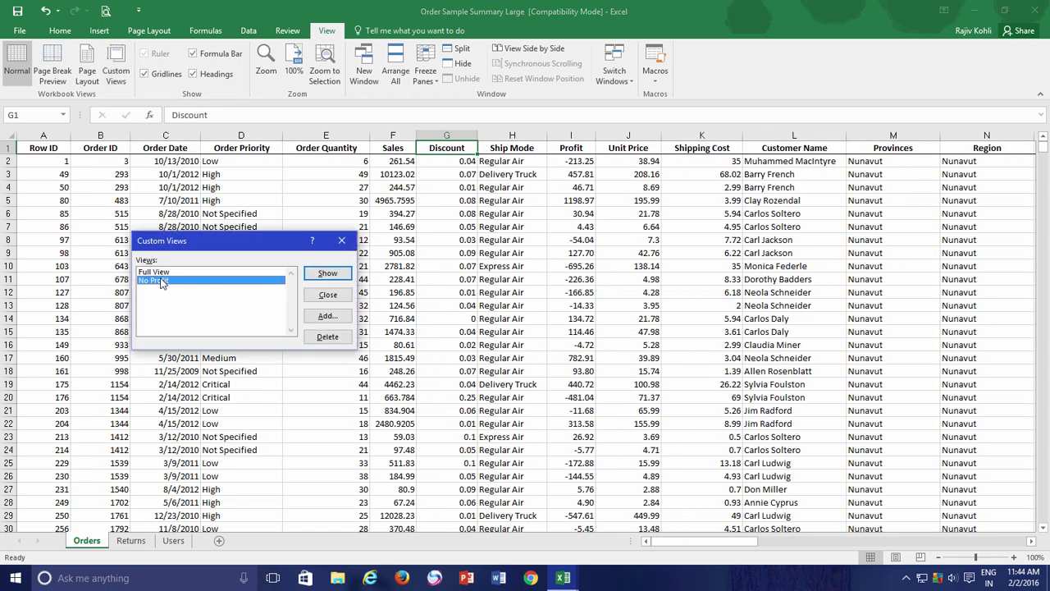
{"action": "left_click", "coordinate": [327, 273]}
{"action": "left_click", "coordinate": [116, 72]}
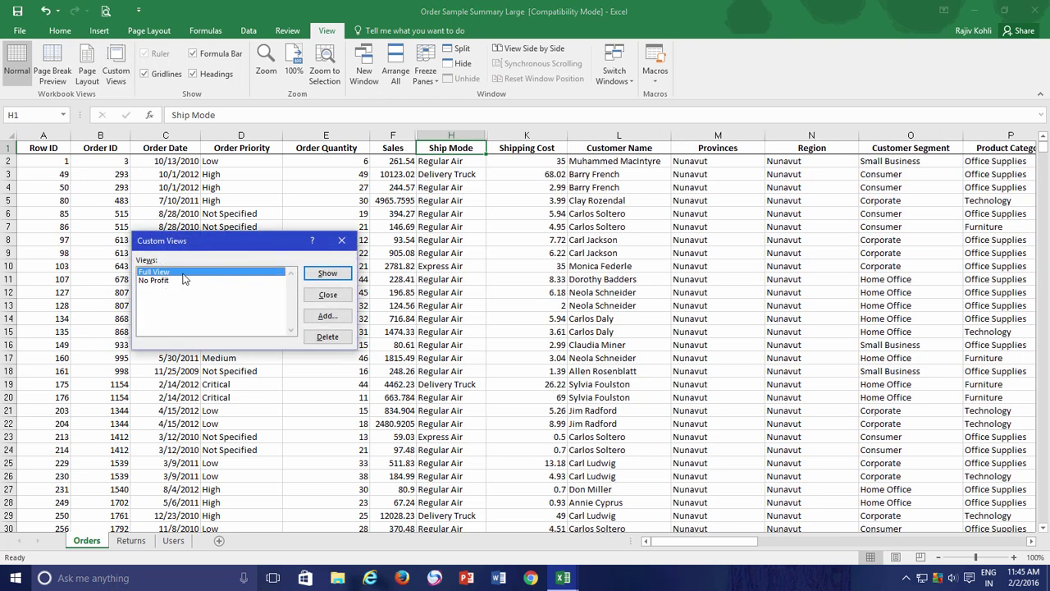
{"action": "left_click", "coordinate": [317, 274]}
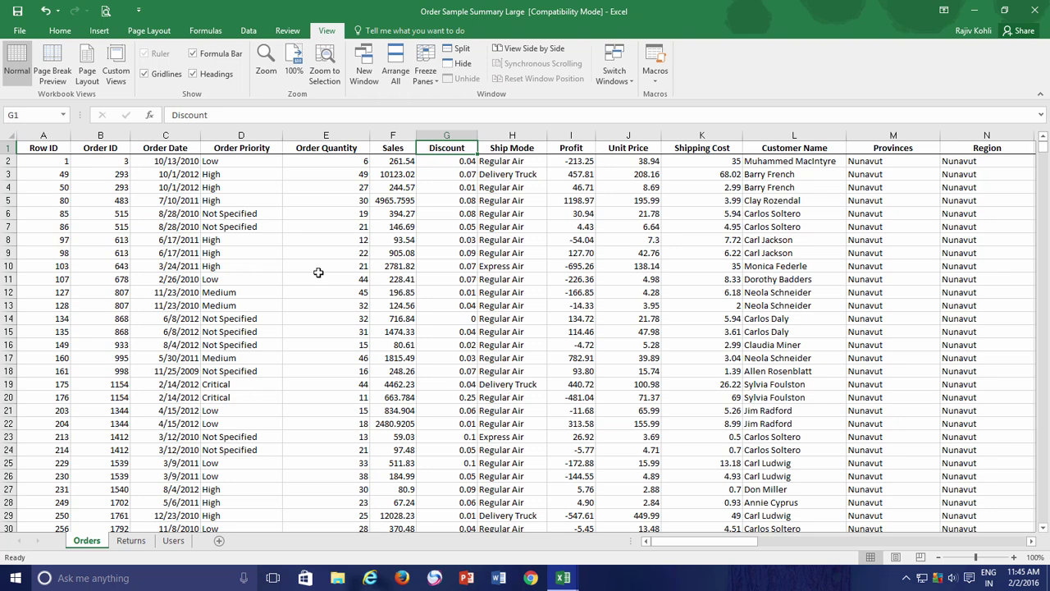
{"action": "left_click", "coordinate": [66, 31]}
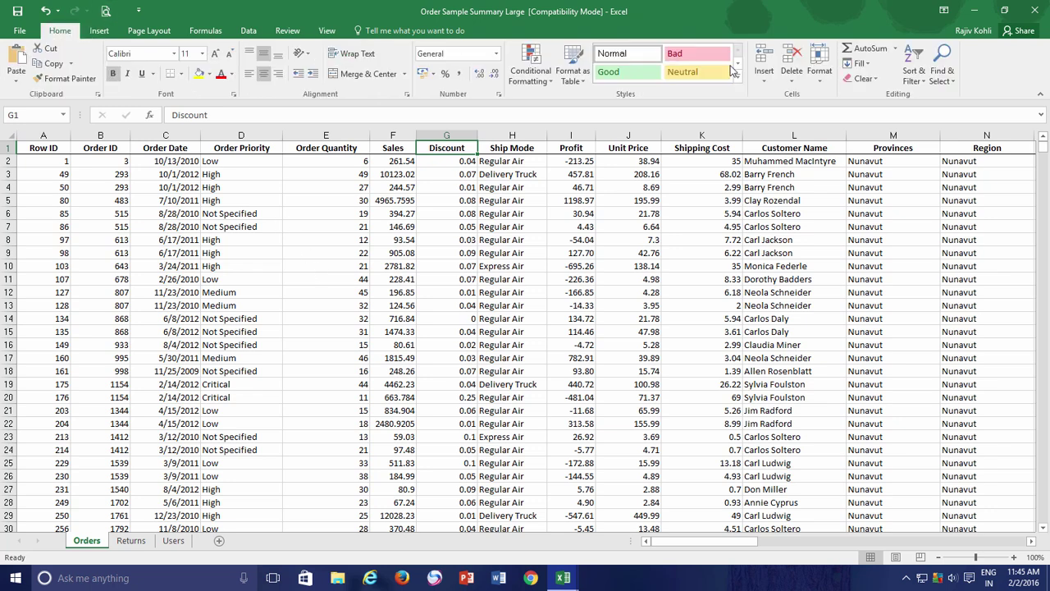
- Turn on filtering and filter Provinces to British Columbia only
{"action": "left_click", "coordinate": [921, 83]}
{"action": "left_click", "coordinate": [917, 144]}
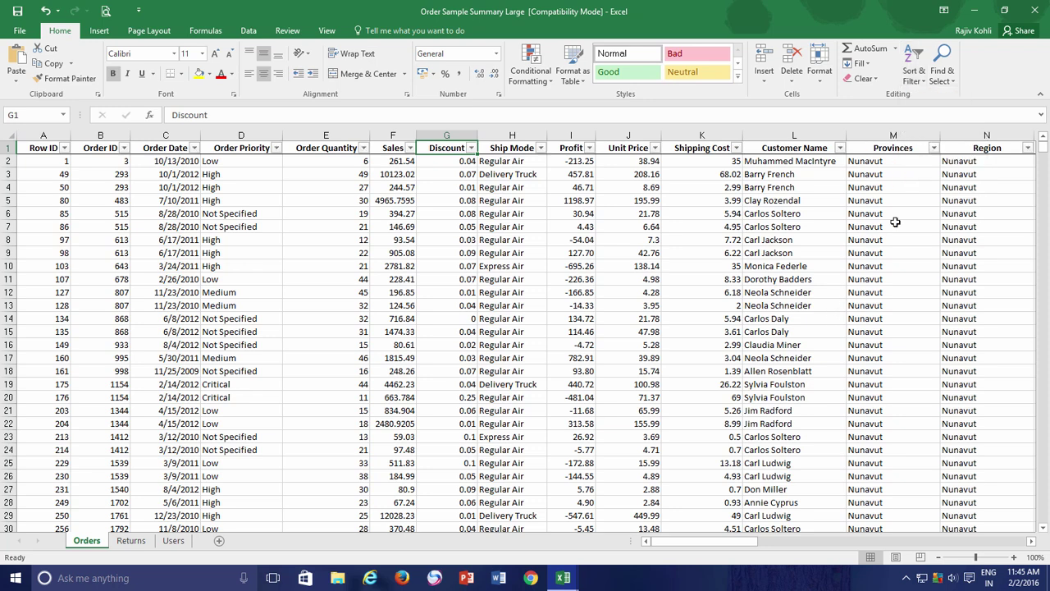
{"action": "left_click", "coordinate": [934, 148]}
{"action": "mouse_move", "coordinate": [928, 305]}
{"action": "left_mouse_down"}
{"action": "mouse_move", "coordinate": [931, 328]}
{"action": "mouse_move", "coordinate": [938, 295]}
{"action": "left_mouse_up"}
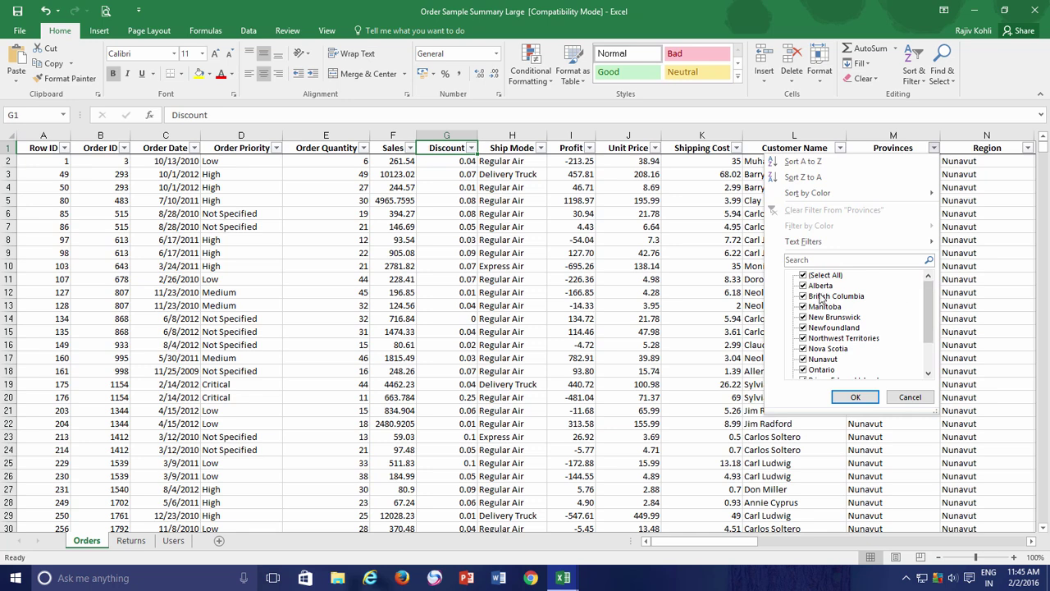
{"action": "left_click", "coordinate": [803, 275]}
{"action": "left_click", "coordinate": [810, 296]}
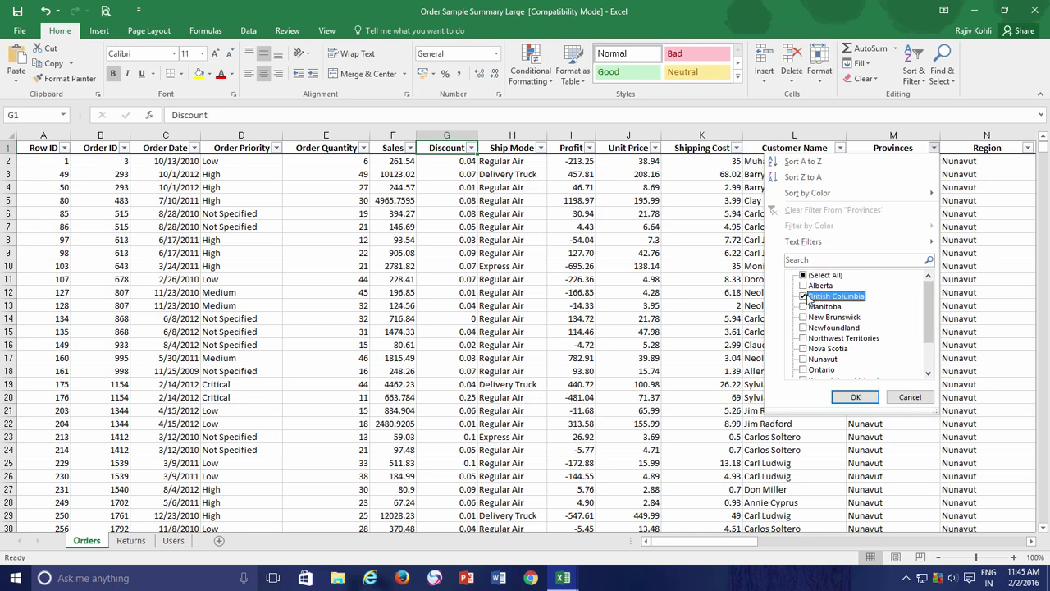
{"action": "left_click", "coordinate": [843, 396]}
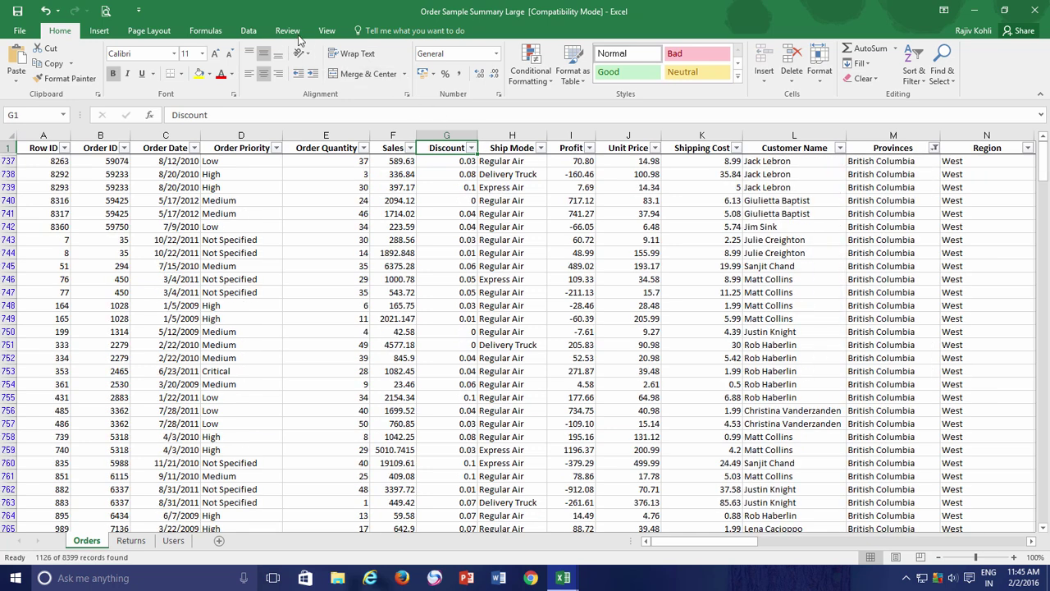
- Save the filtered sheet as the custom view 'British Columbia'
{"action": "left_click", "coordinate": [327, 31]}
{"action": "left_click", "coordinate": [116, 70]}
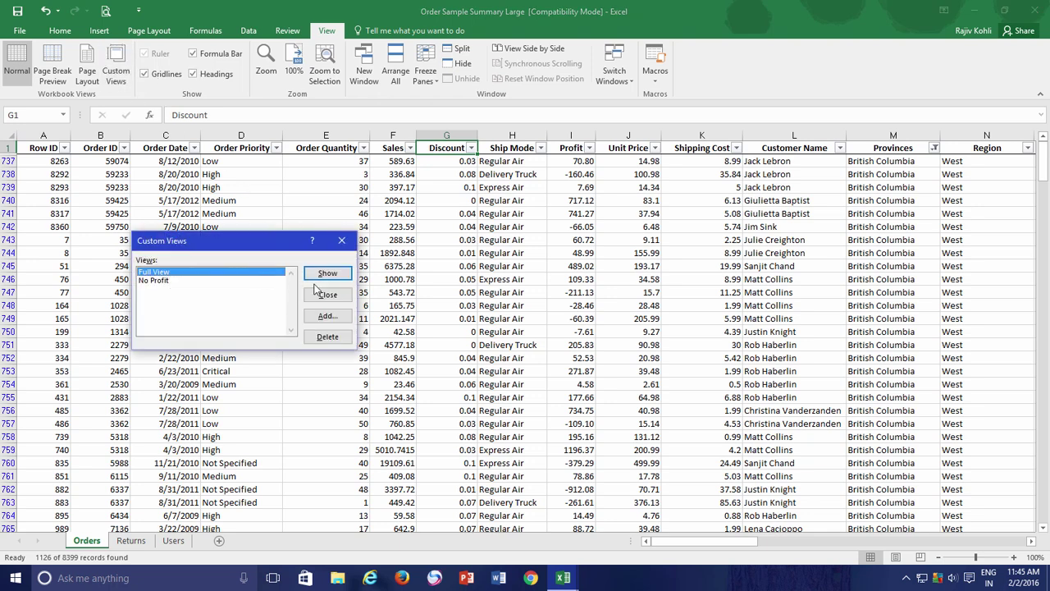
{"action": "left_click", "coordinate": [325, 315]}
{"action": "type", "text": "British Colum"}
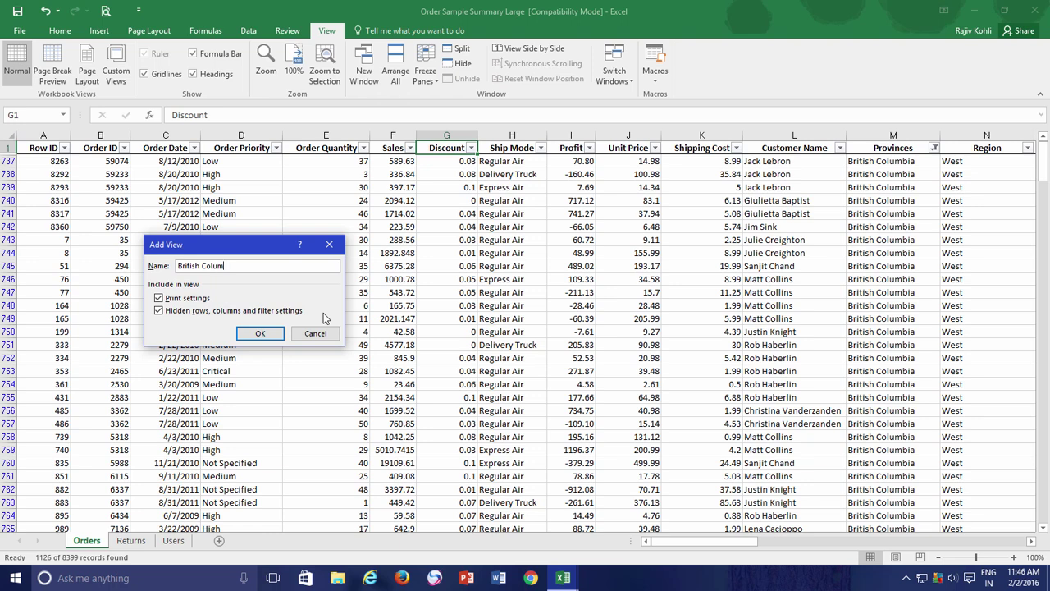
{"action": "type", "text": "bia"}
{"action": "key", "text": "Return"}
- Test Full View and British Columbia views, then switch to the Pending Orders workbook
{"action": "left_click", "coordinate": [123, 75]}
{"action": "left_click", "coordinate": [166, 281]}
{"action": "left_click", "coordinate": [310, 272]}
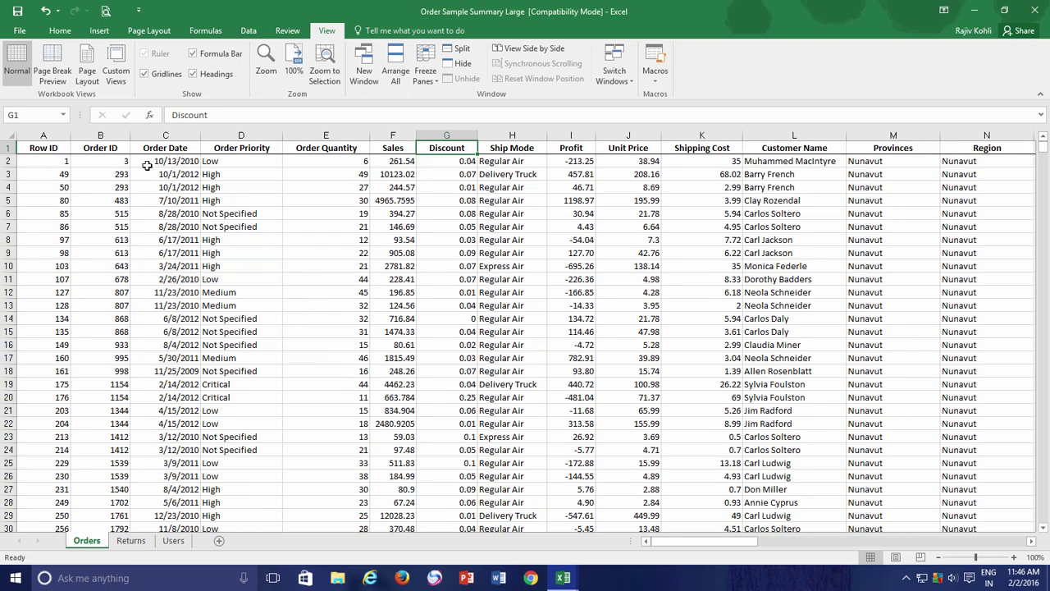
{"action": "left_click", "coordinate": [116, 75]}
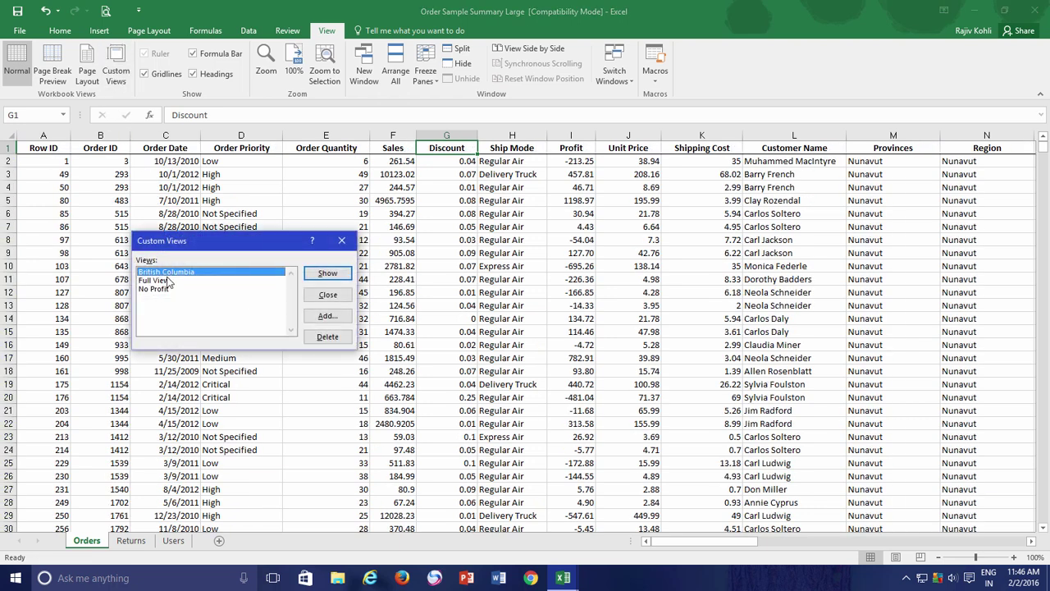
{"action": "left_click", "coordinate": [335, 272]}
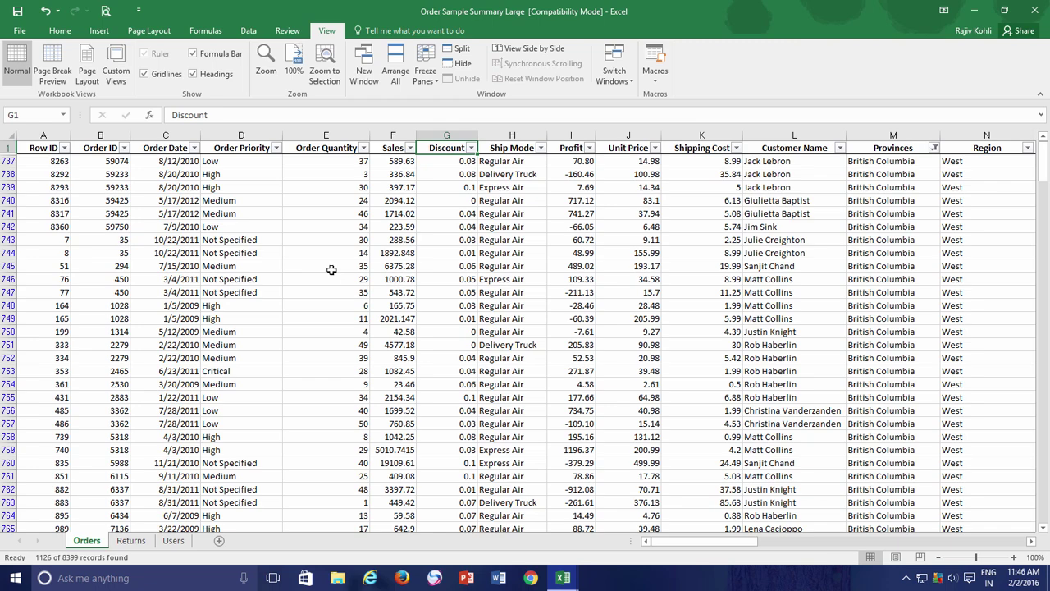
{"action": "mouse_move", "coordinate": [563, 578]}
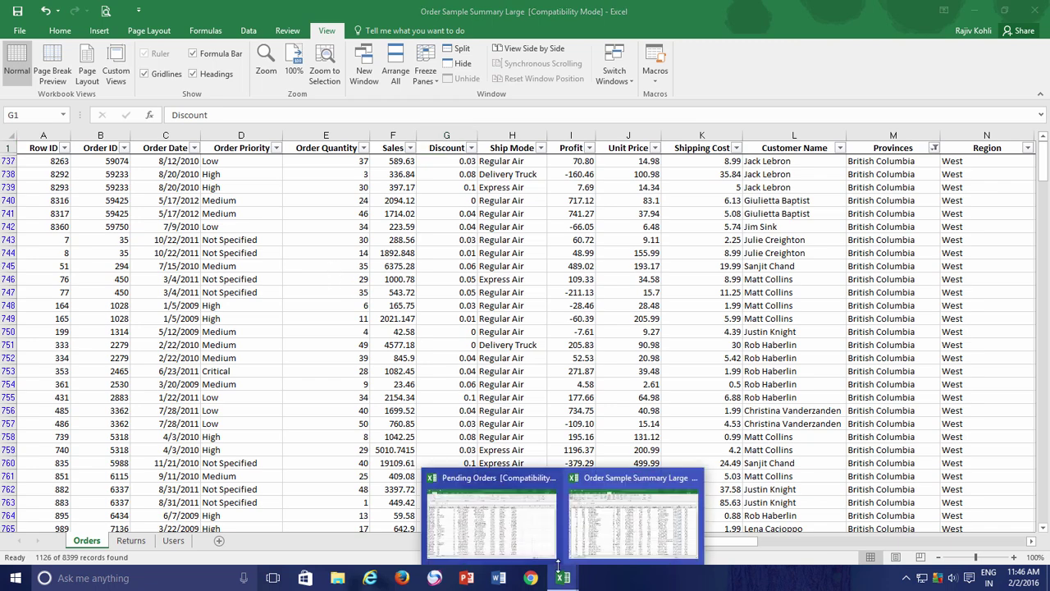
{"action": "left_click", "coordinate": [491, 524]}
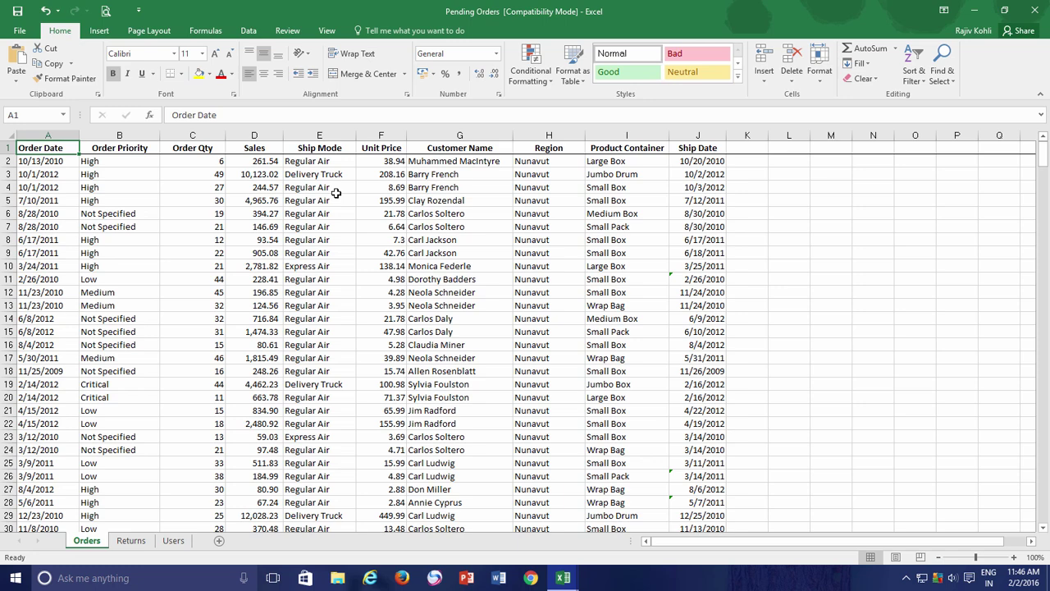
- Set the page to Letter size, Normal margins and portrait orientation
{"action": "left_click", "coordinate": [150, 33]}
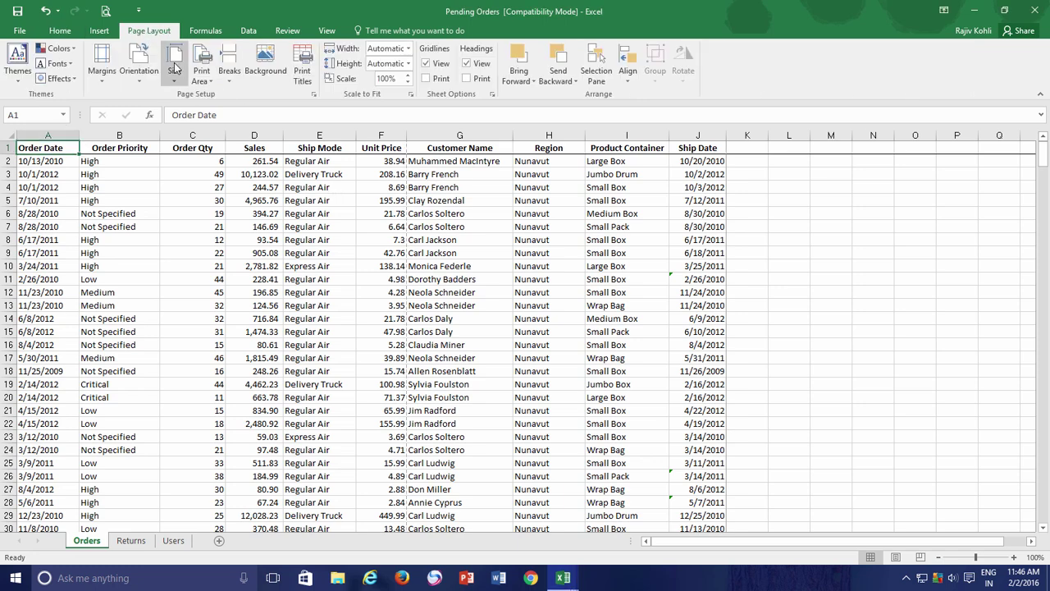
{"action": "left_click", "coordinate": [174, 68]}
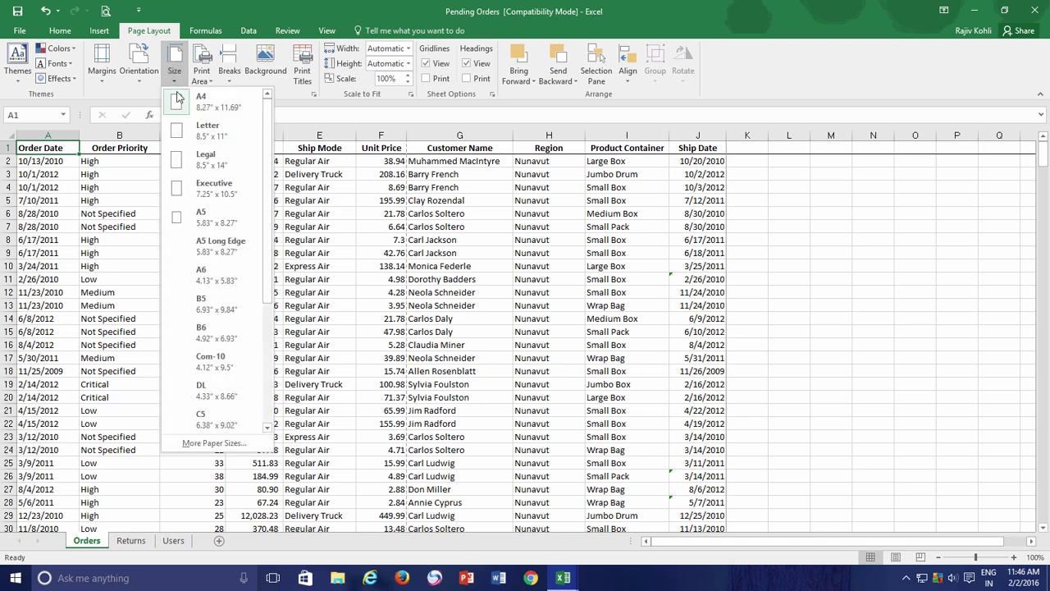
{"action": "left_click", "coordinate": [175, 100]}
{"action": "left_click", "coordinate": [103, 68]}
{"action": "left_click", "coordinate": [131, 148]}
{"action": "left_click", "coordinate": [146, 76]}
{"action": "left_click", "coordinate": [161, 101]}
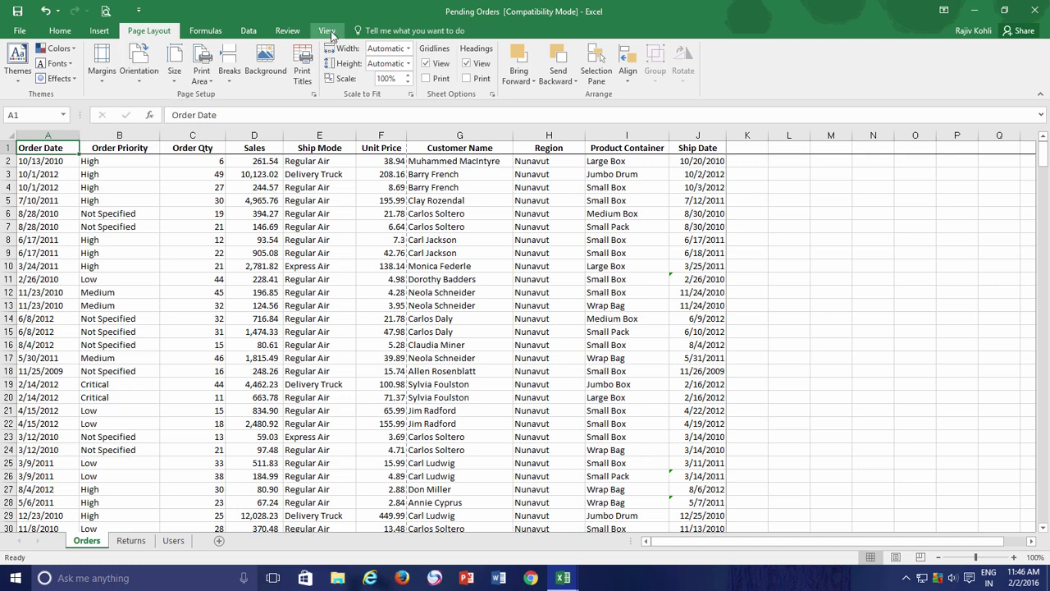
- Save this page setup as the custom view 'Full Sheet Display'
{"action": "left_click", "coordinate": [328, 33]}
{"action": "left_click", "coordinate": [116, 70]}
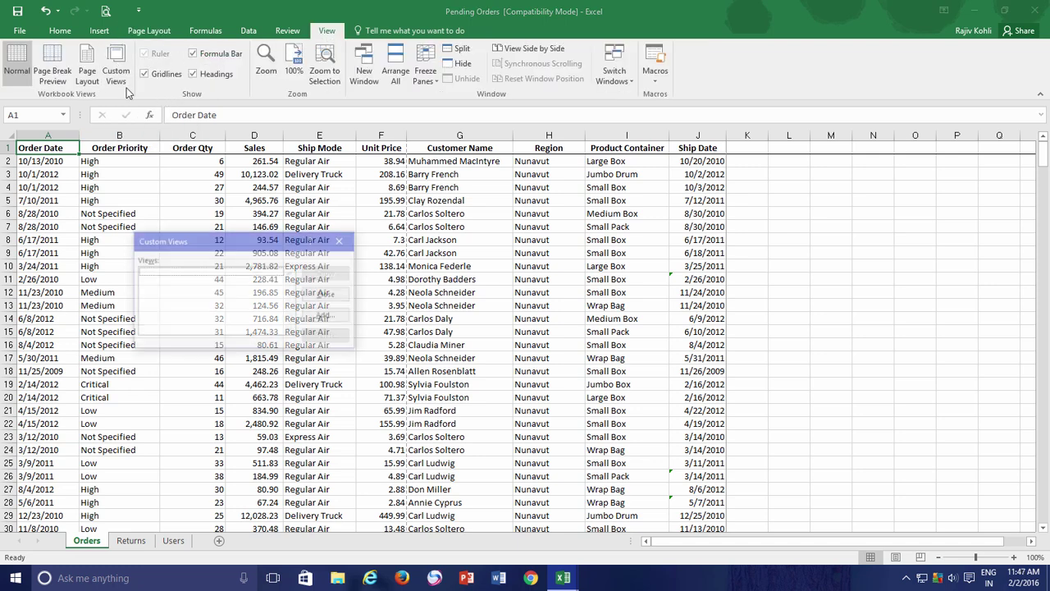
{"action": "left_click", "coordinate": [323, 317]}
{"action": "type", "text": "F"}
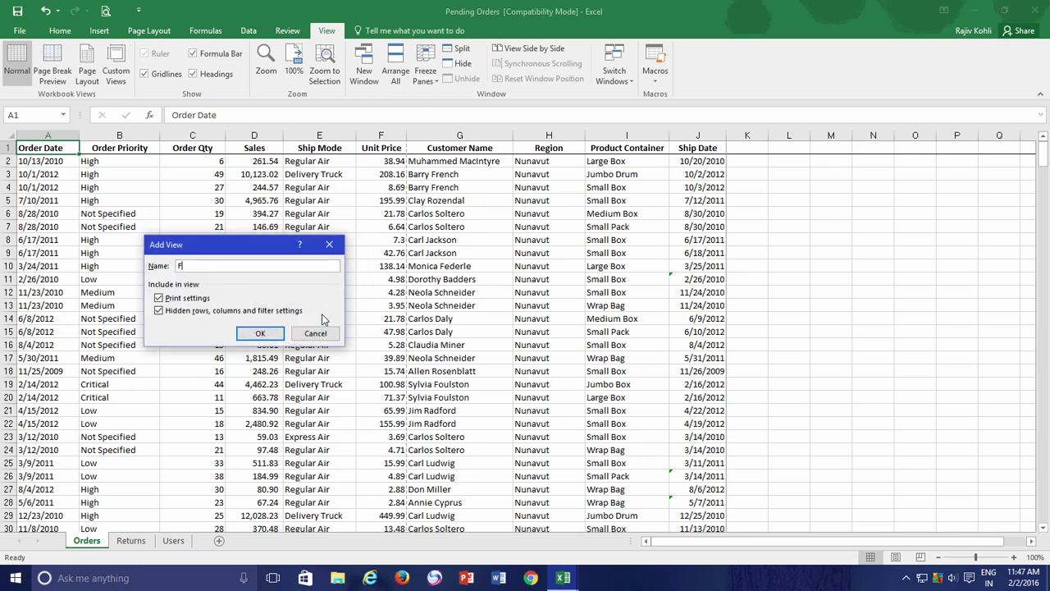
{"action": "type", "text": "ull Sheet View"}
{"action": "key", "text": "Return"}
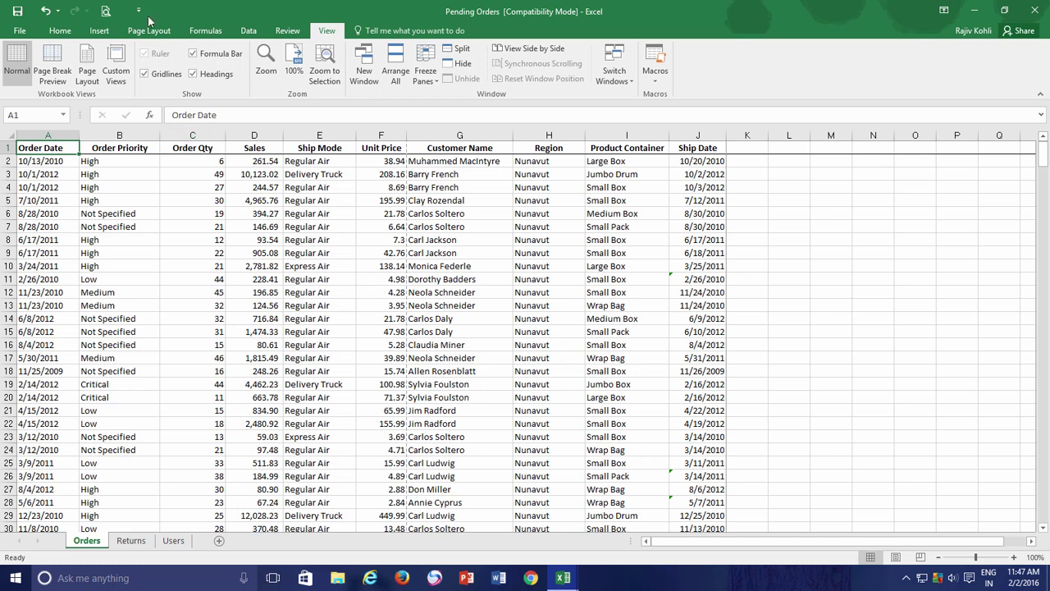
{"action": "left_click", "coordinate": [146, 33]}
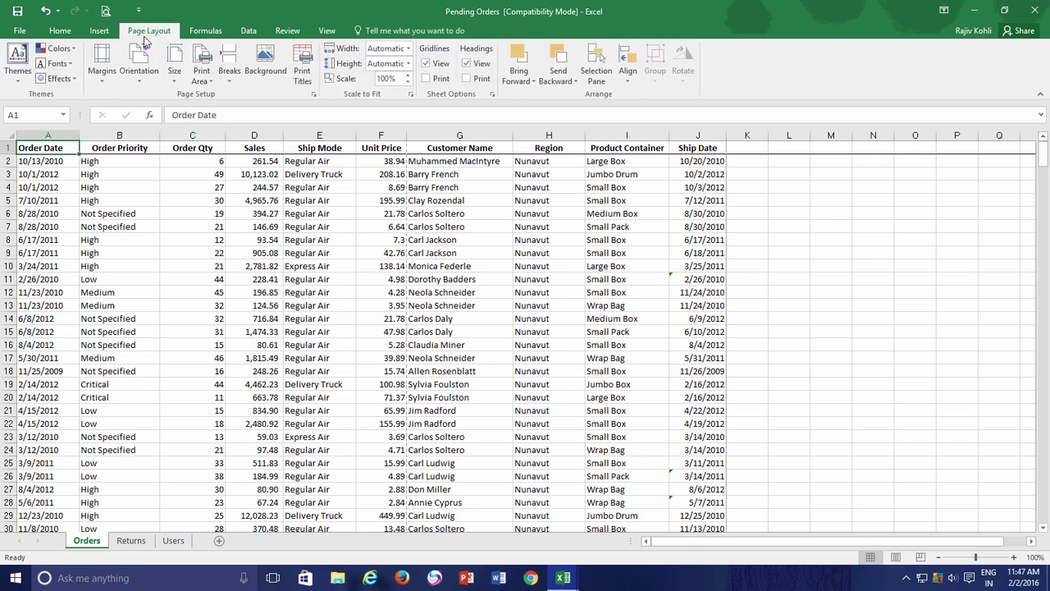
- Make the page landscape, apply a different margin preset, and set scale to 90%
{"action": "left_click", "coordinate": [148, 80]}
{"action": "left_click", "coordinate": [149, 133]}
{"action": "left_click", "coordinate": [105, 75]}
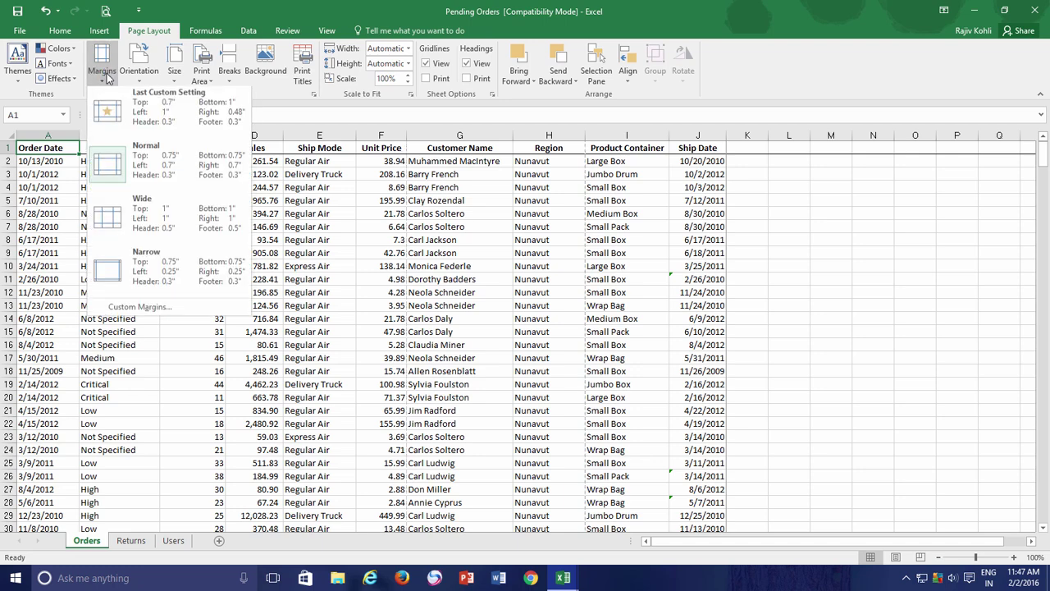
{"action": "left_click", "coordinate": [164, 266]}
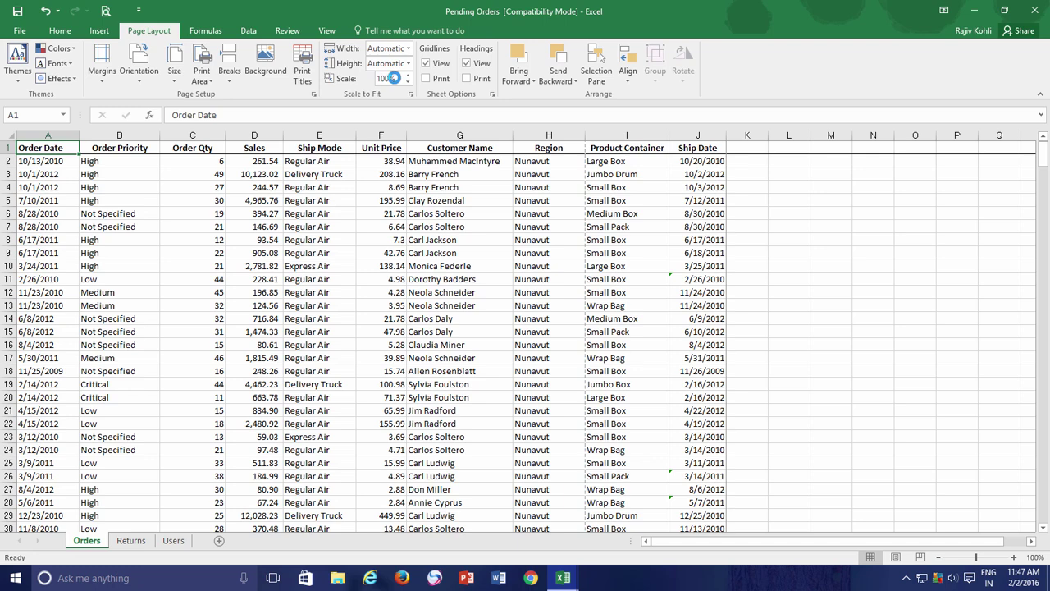
{"action": "left_click", "coordinate": [393, 79]}
{"action": "type", "text": "90"}
- Save this print setup as the custom view 'Printing'
{"action": "left_click", "coordinate": [326, 30]}
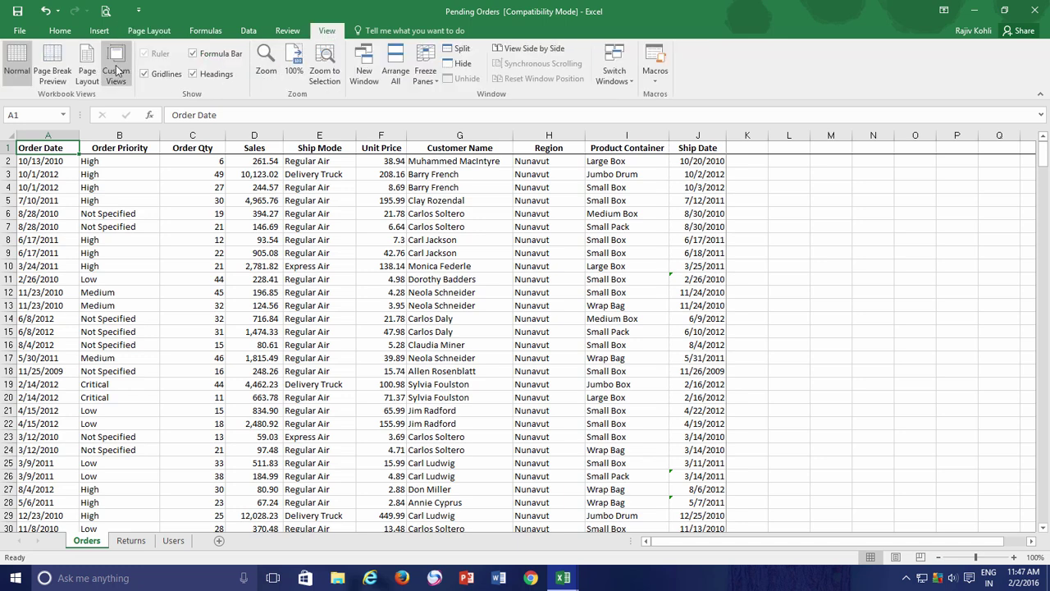
{"action": "left_click", "coordinate": [116, 69]}
{"action": "left_click", "coordinate": [327, 315]}
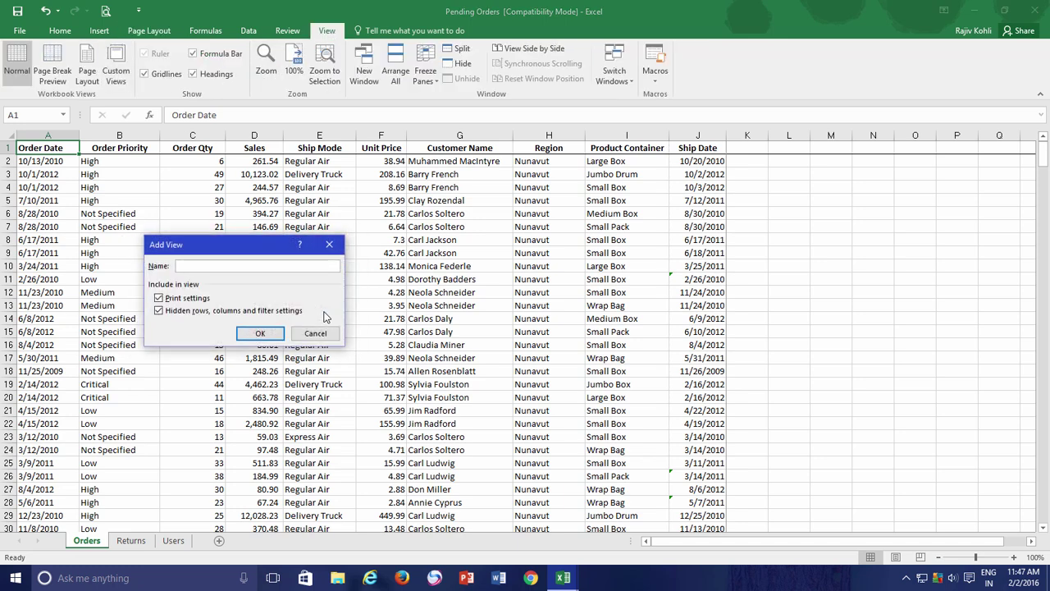
{"action": "type", "text": "Printing"}
{"action": "key", "text": "Return"}
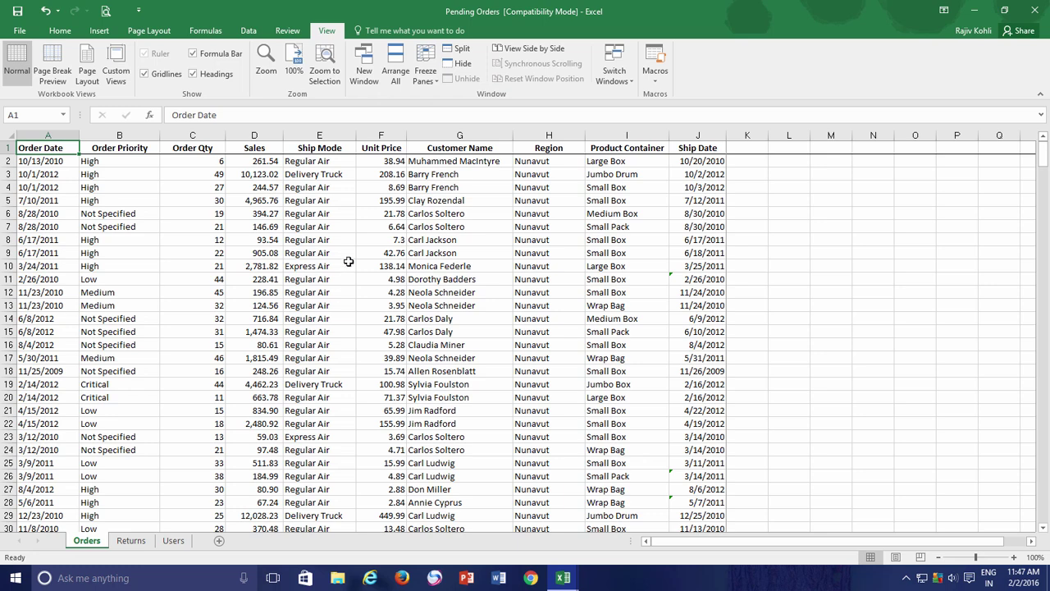
- Apply the Full Sheet Display custom view, then the Printing custom view
{"action": "left_click", "coordinate": [115, 70]}
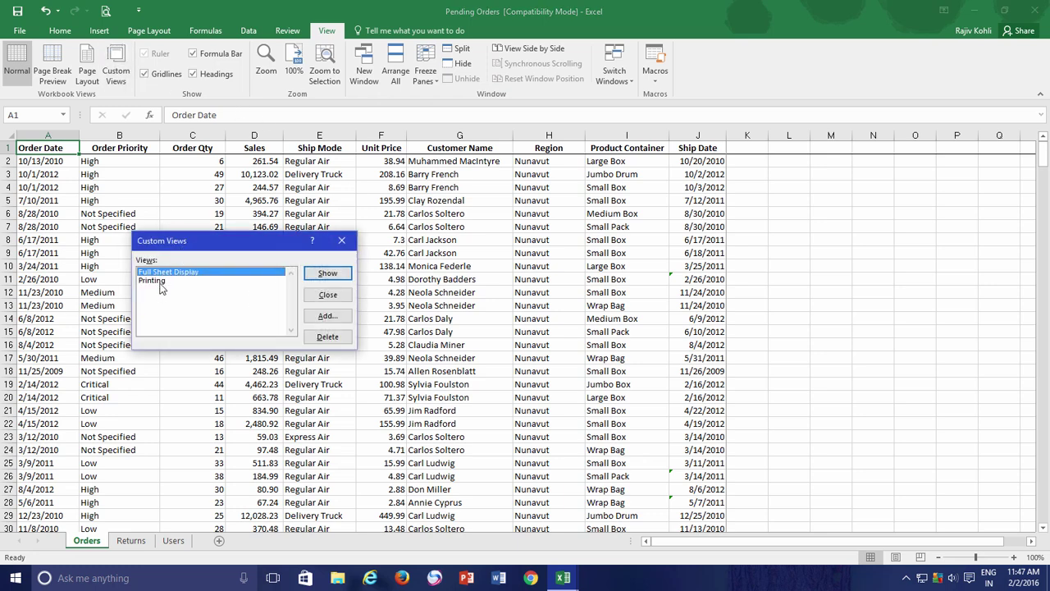
{"action": "left_click", "coordinate": [328, 274]}
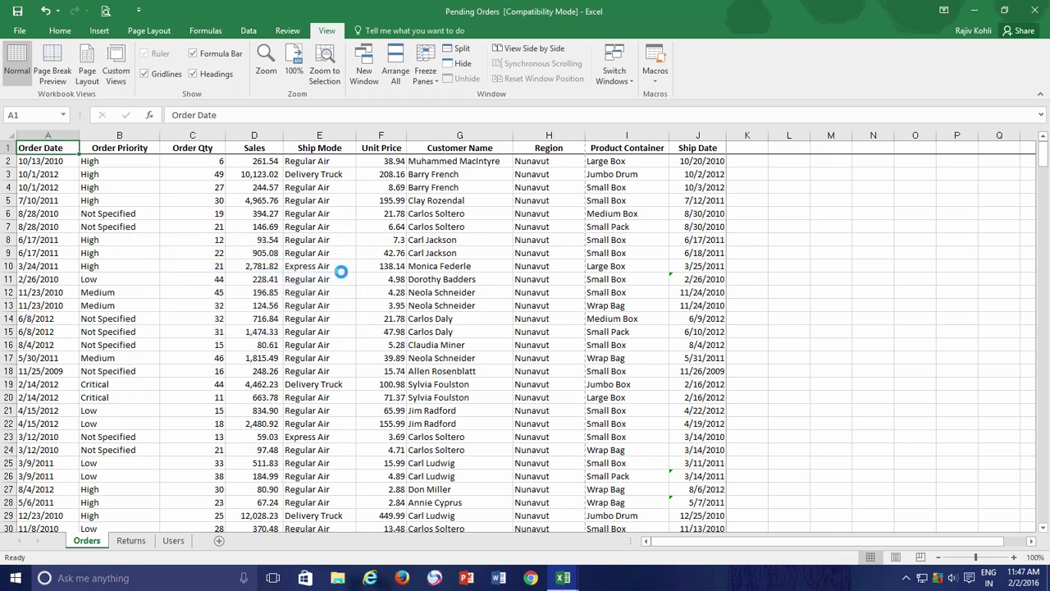
{"action": "left_click", "coordinate": [118, 72]}
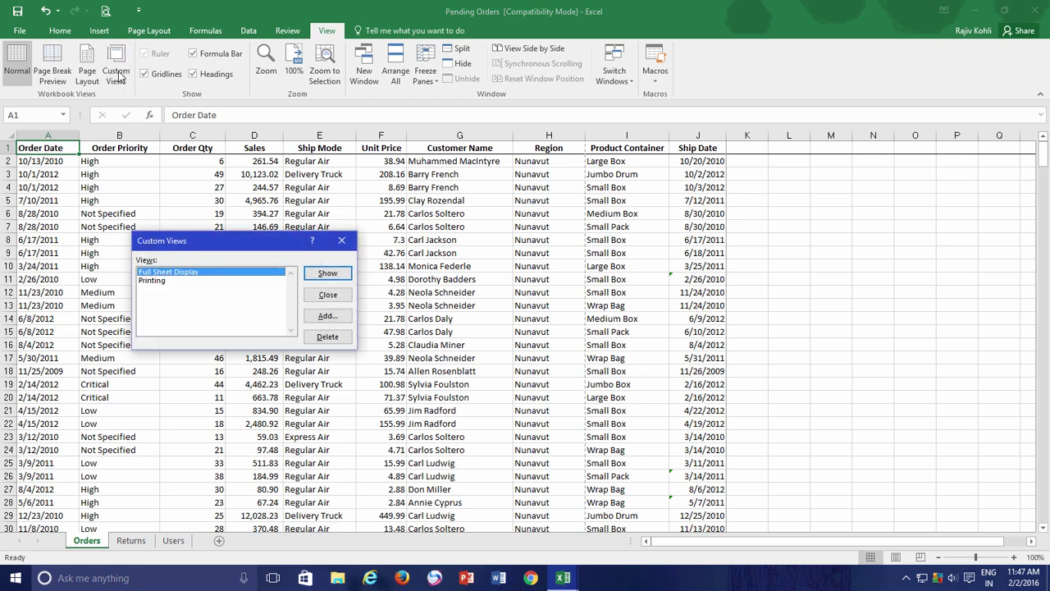
{"action": "left_click", "coordinate": [154, 282]}
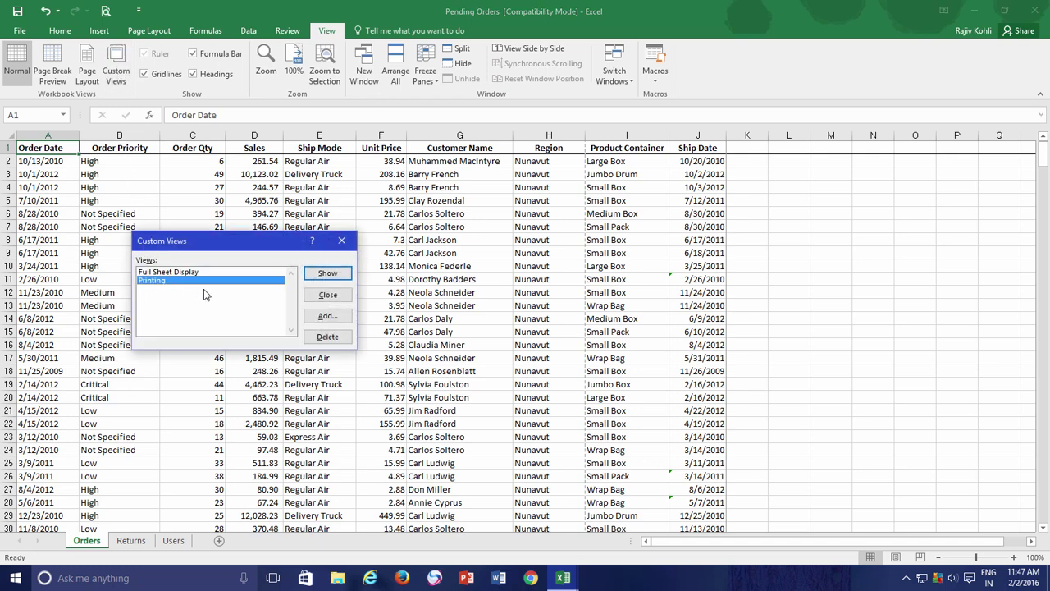
{"action": "left_click", "coordinate": [325, 273]}
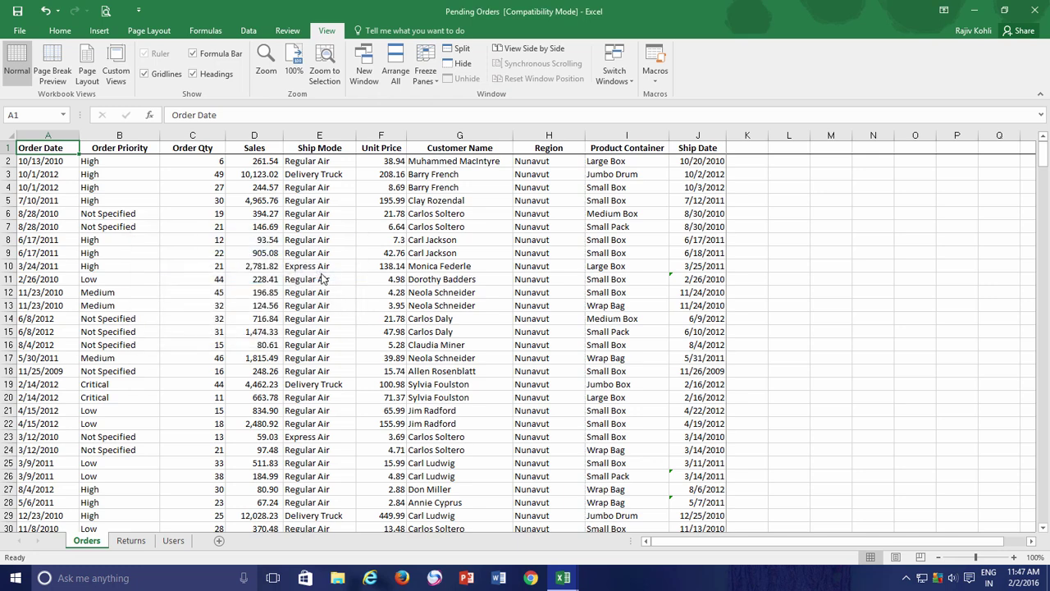
- Tile both workbooks vertically, save as 'Side By Side', then maximize Order Sample Summary Large
{"action": "left_click", "coordinate": [396, 66]}
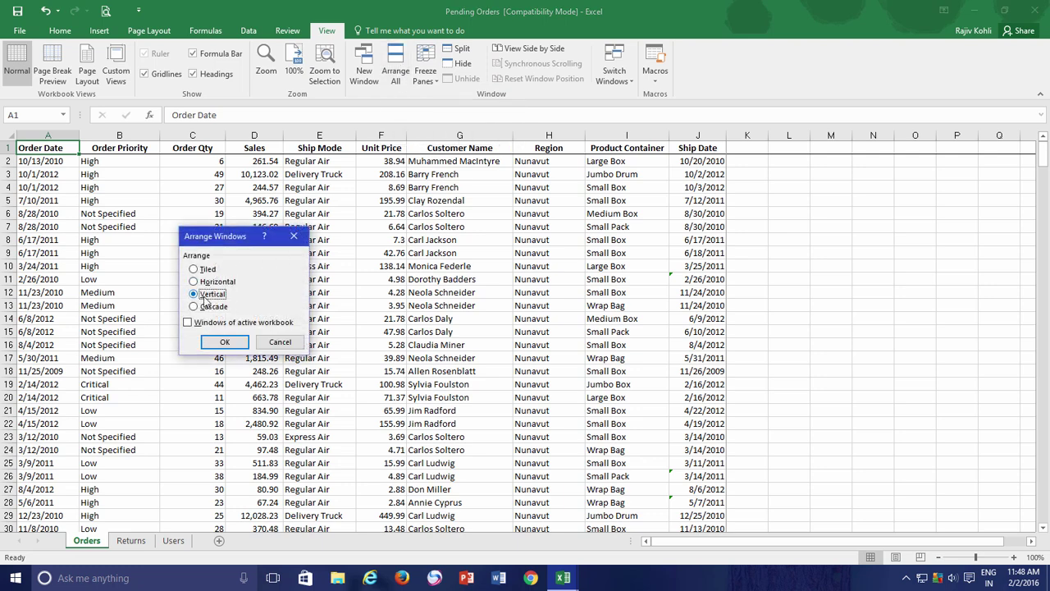
{"action": "left_click", "coordinate": [224, 342]}
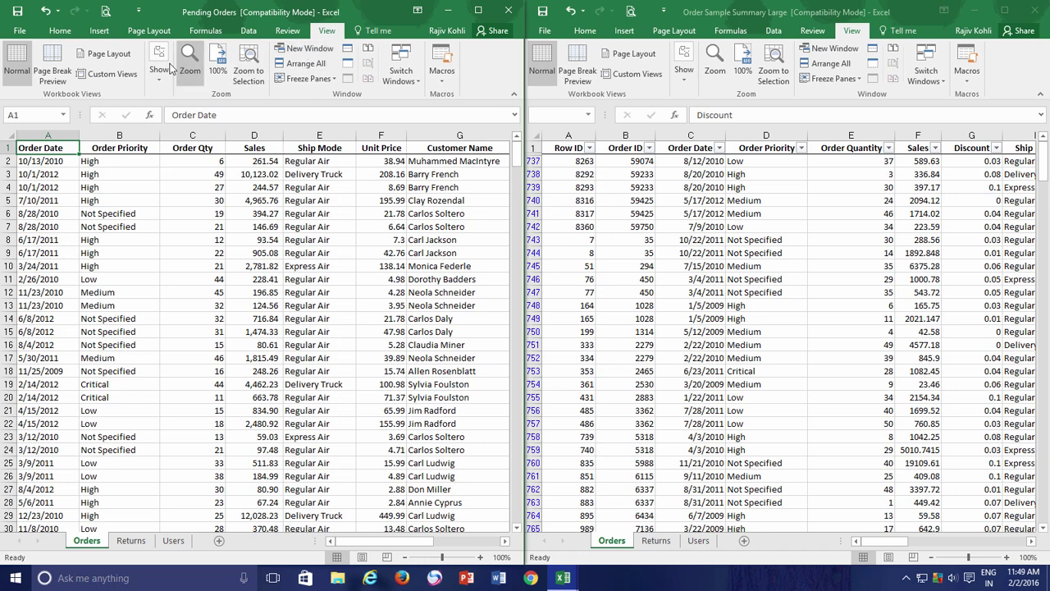
{"action": "left_click", "coordinate": [120, 77]}
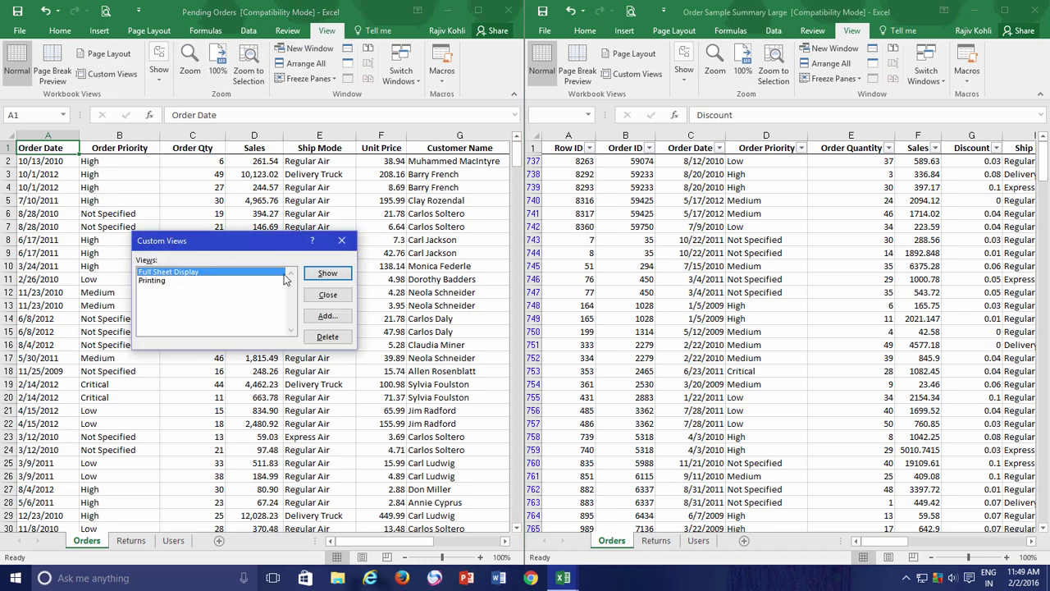
{"action": "left_click", "coordinate": [325, 318]}
{"action": "type", "text": "Side By"}
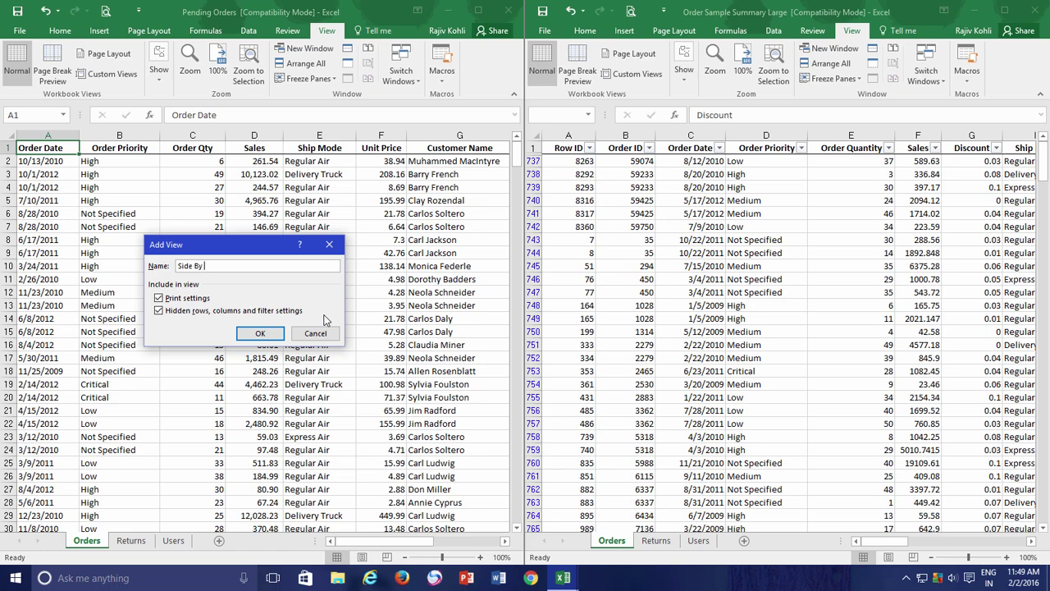
{"action": "key", "text": "Return"}
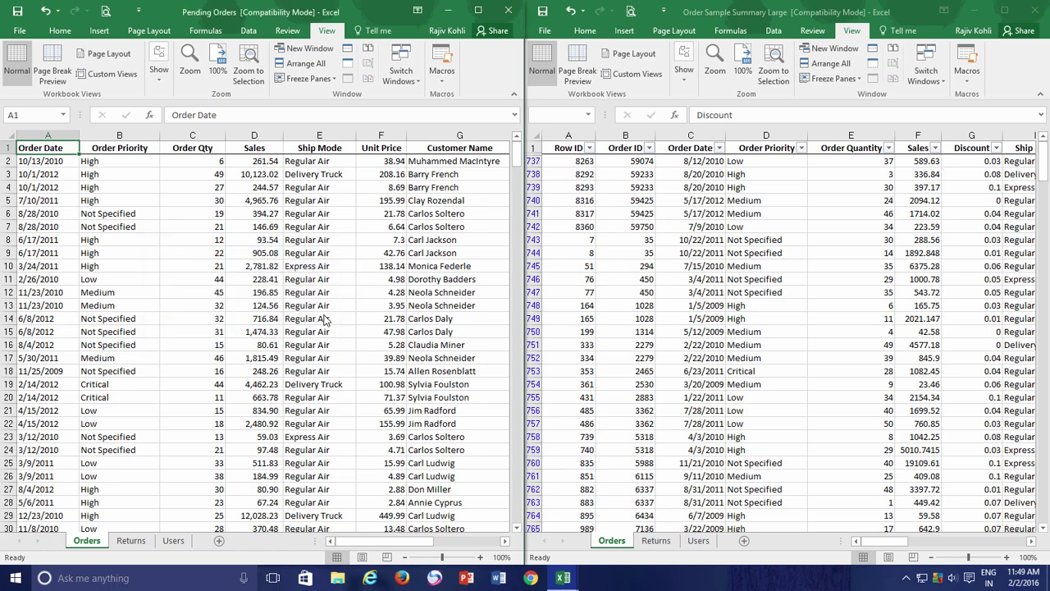
{"action": "double_click", "coordinate": [693, 12]}
{"action": "mouse_move", "coordinate": [563, 578]}
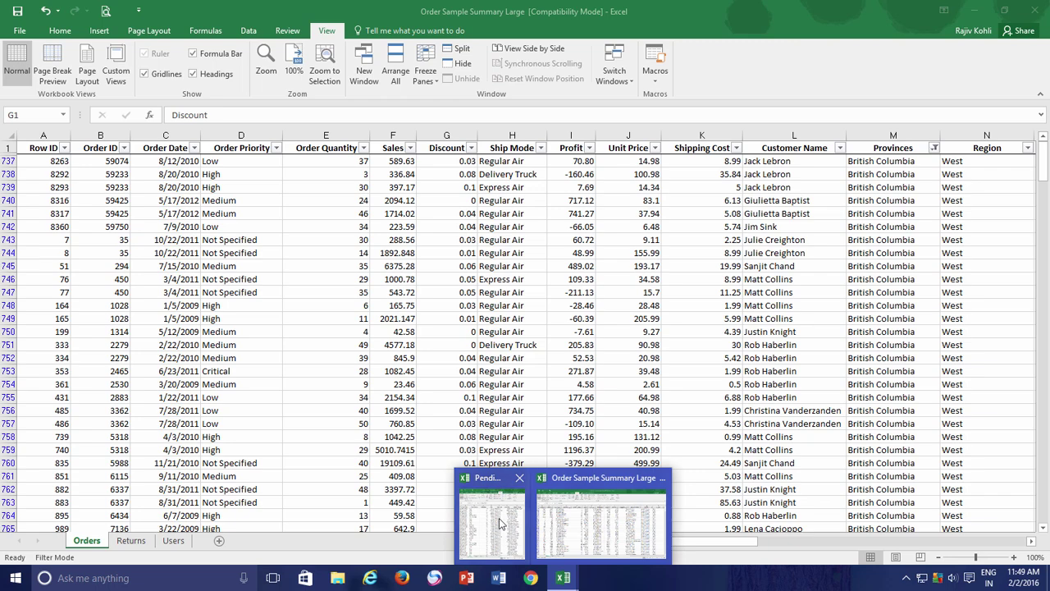
- Maximize Pending Orders, then apply the Side By Side custom view
{"action": "left_click", "coordinate": [493, 513]}
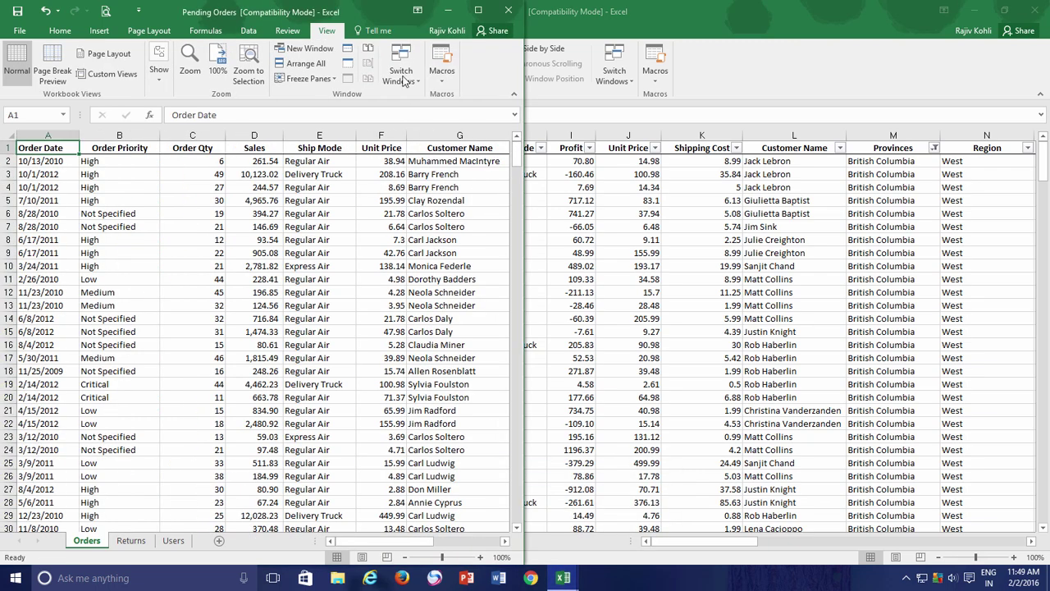
{"action": "double_click", "coordinate": [370, 9]}
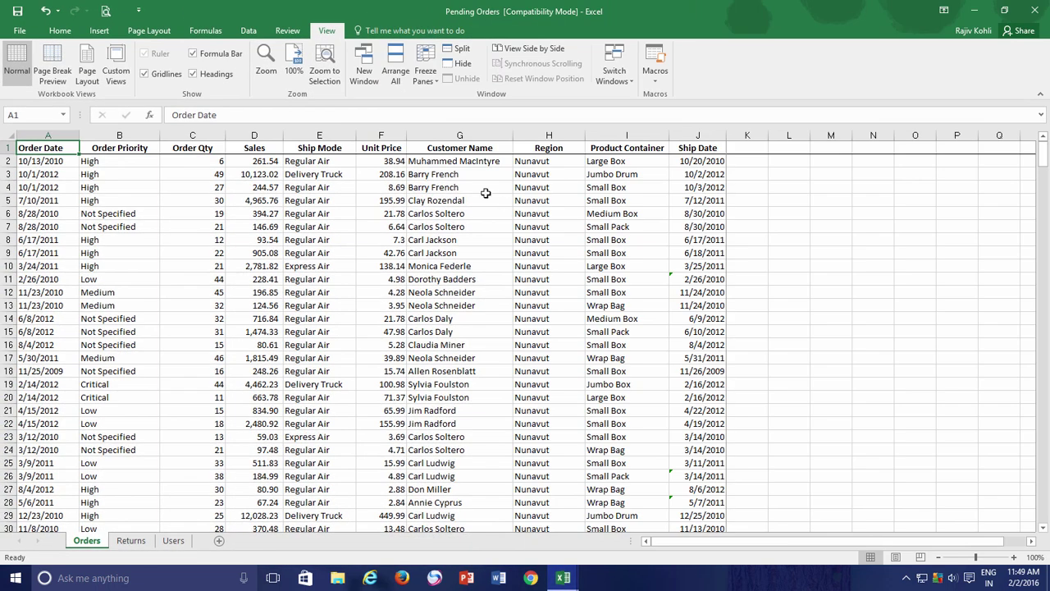
{"action": "left_click", "coordinate": [110, 75]}
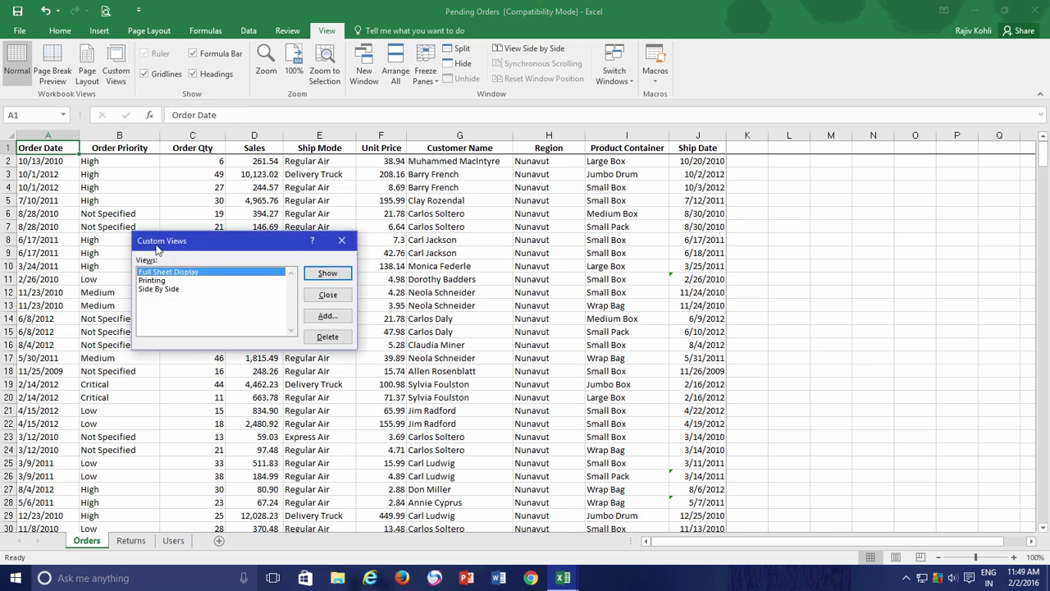
{"action": "left_click", "coordinate": [159, 289]}
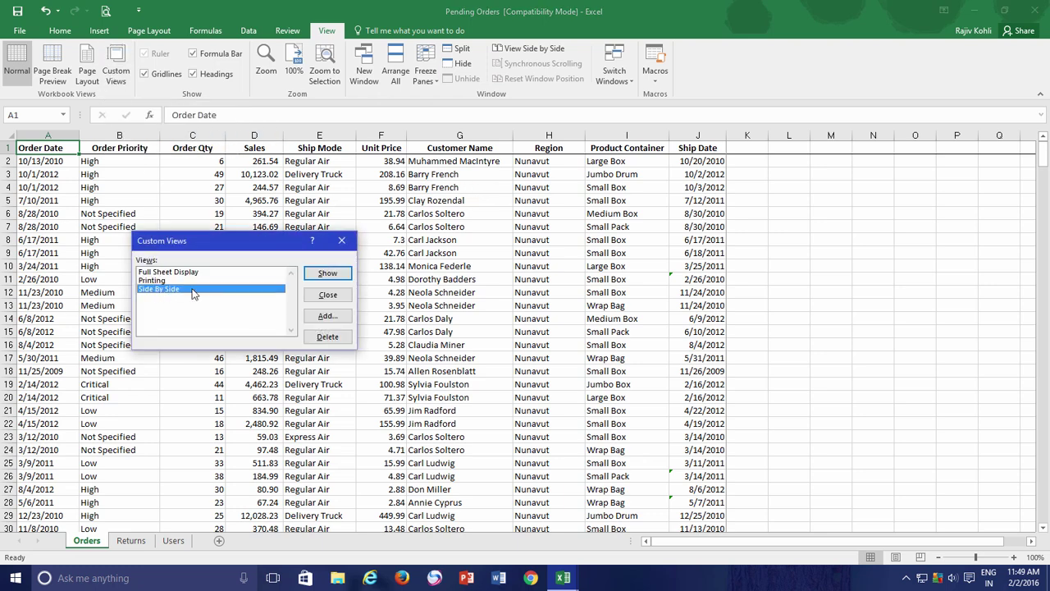
{"action": "left_click", "coordinate": [327, 274]}
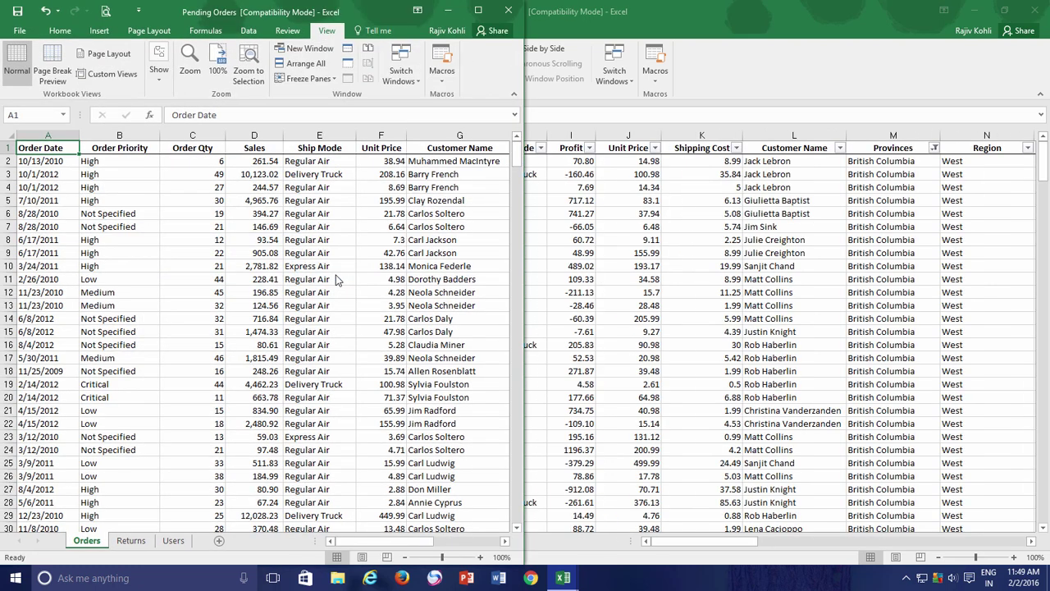